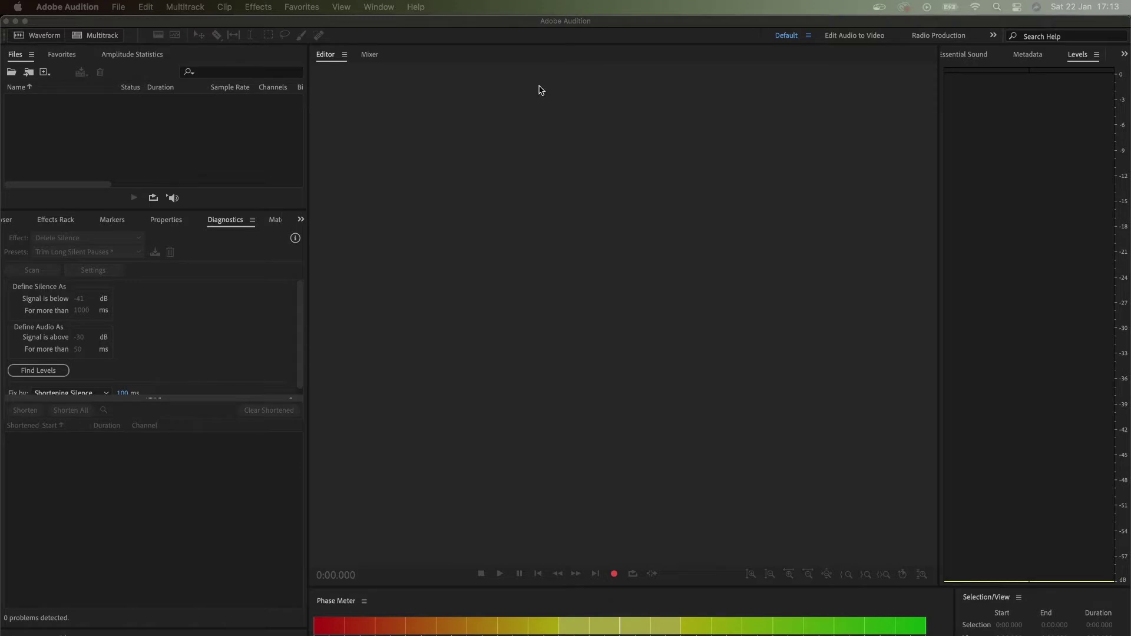
Step: Import rhys.mp3 via File > Import > File and load its 23:05.568 stereo waveform
left_click(466, 179)
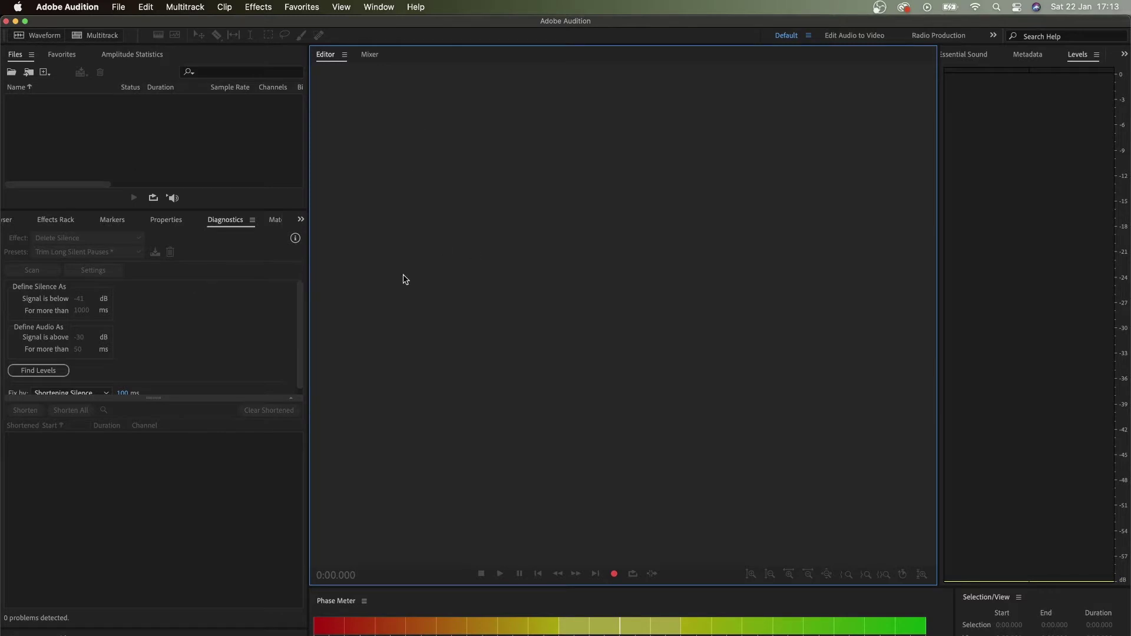
left_click(119, 7)
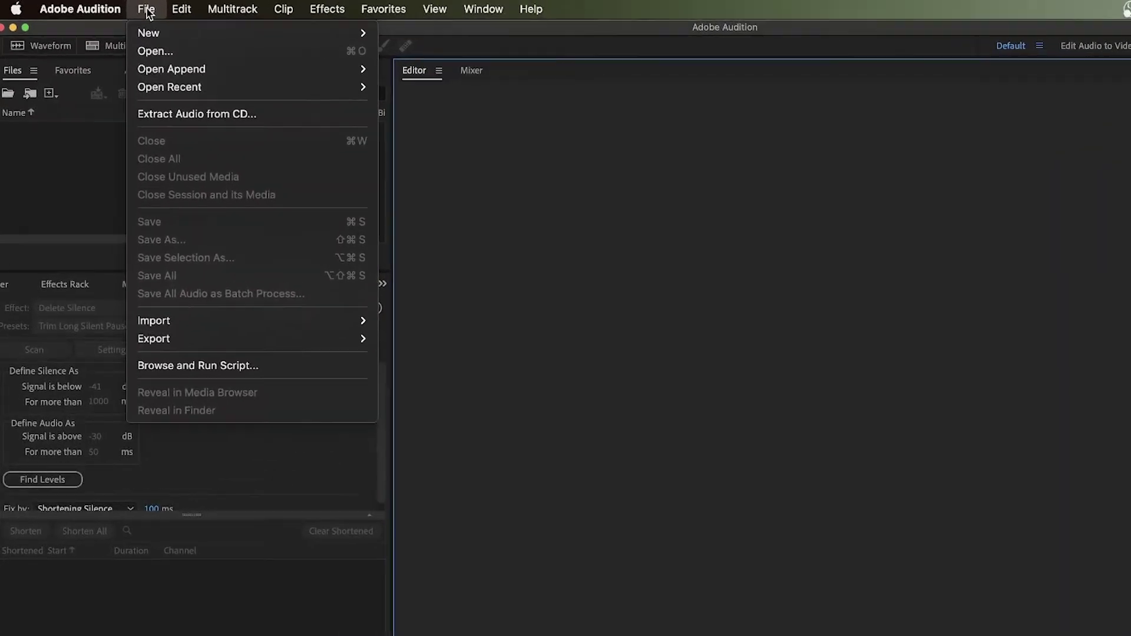
mouse_move(205, 317)
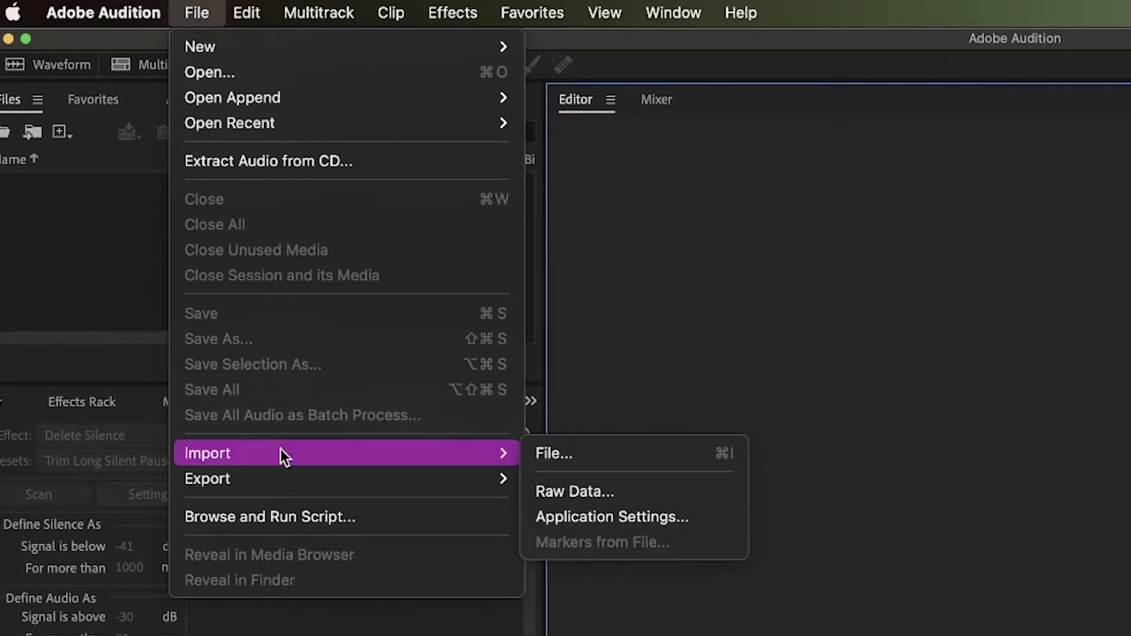
left_click(600, 455)
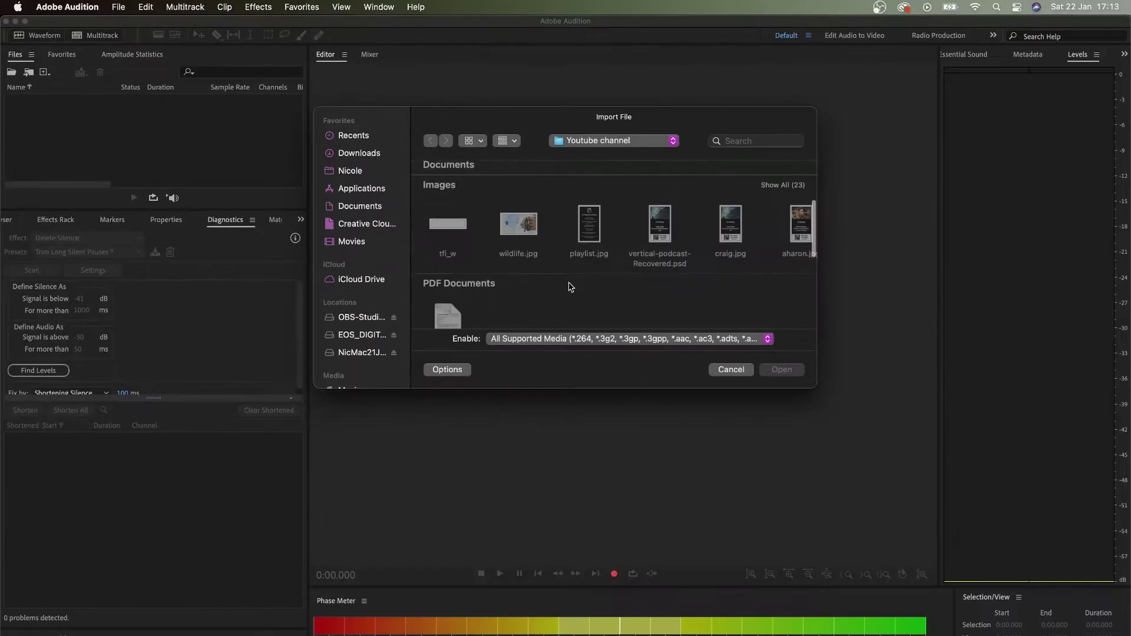
scroll(570, 287, "down", 3)
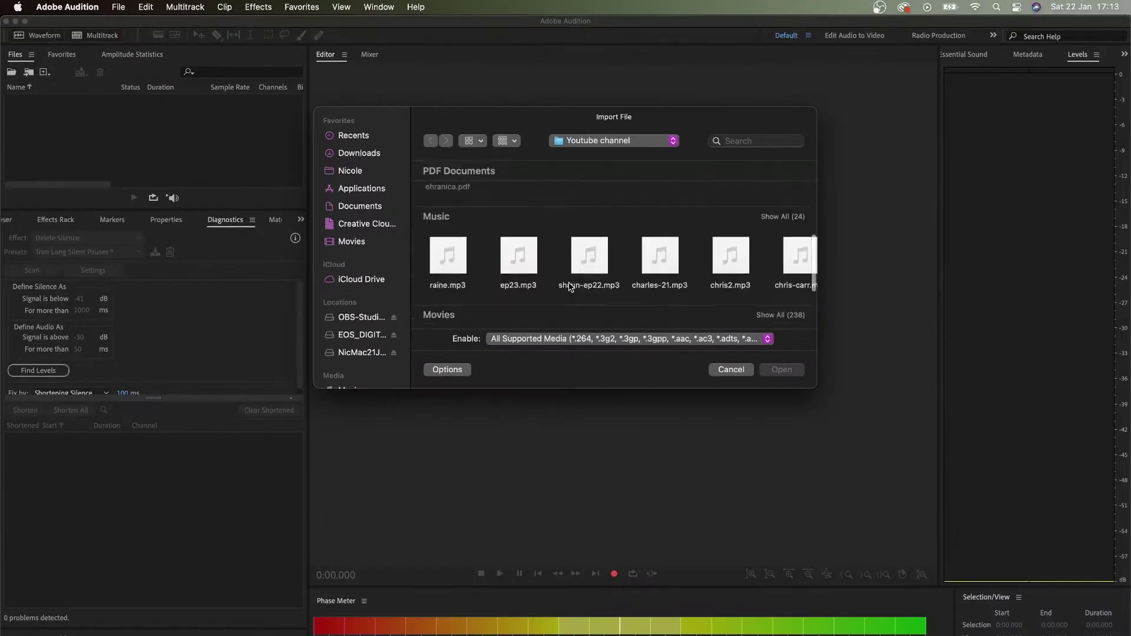
scroll(648, 255, "right", 3)
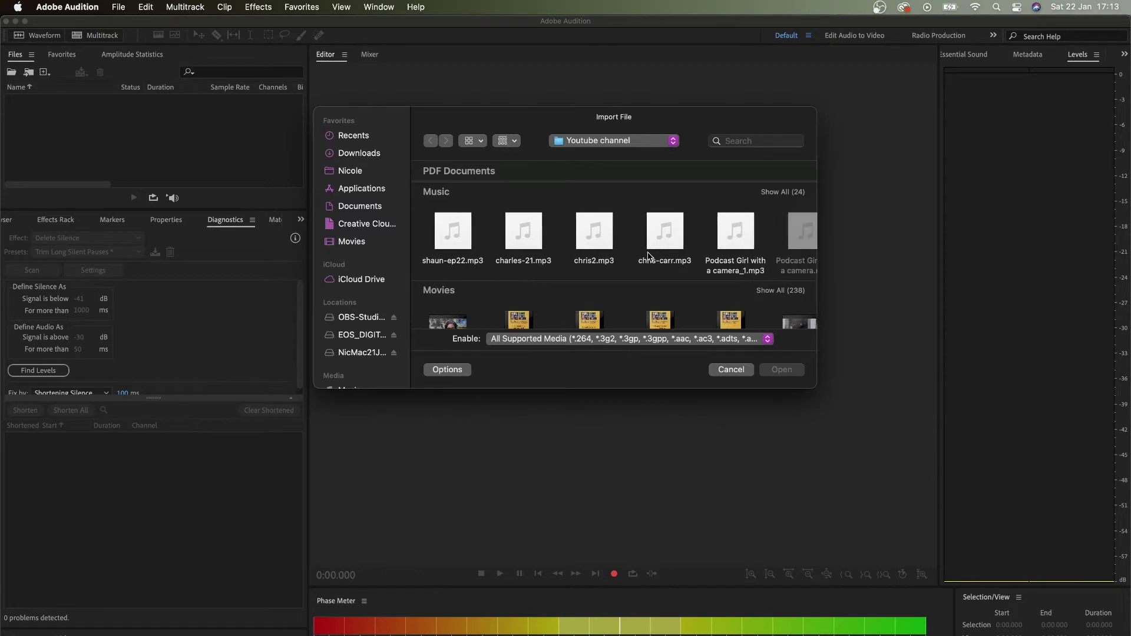
scroll(648, 255, "right", 2)
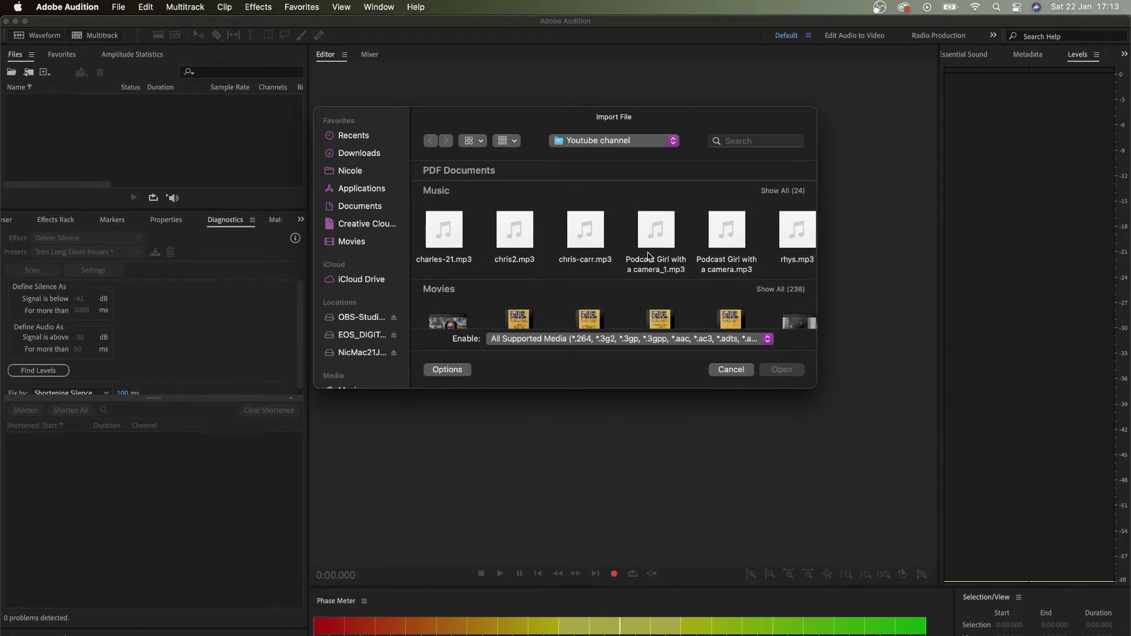
scroll(648, 255, "right", 3)
left_click(661, 246)
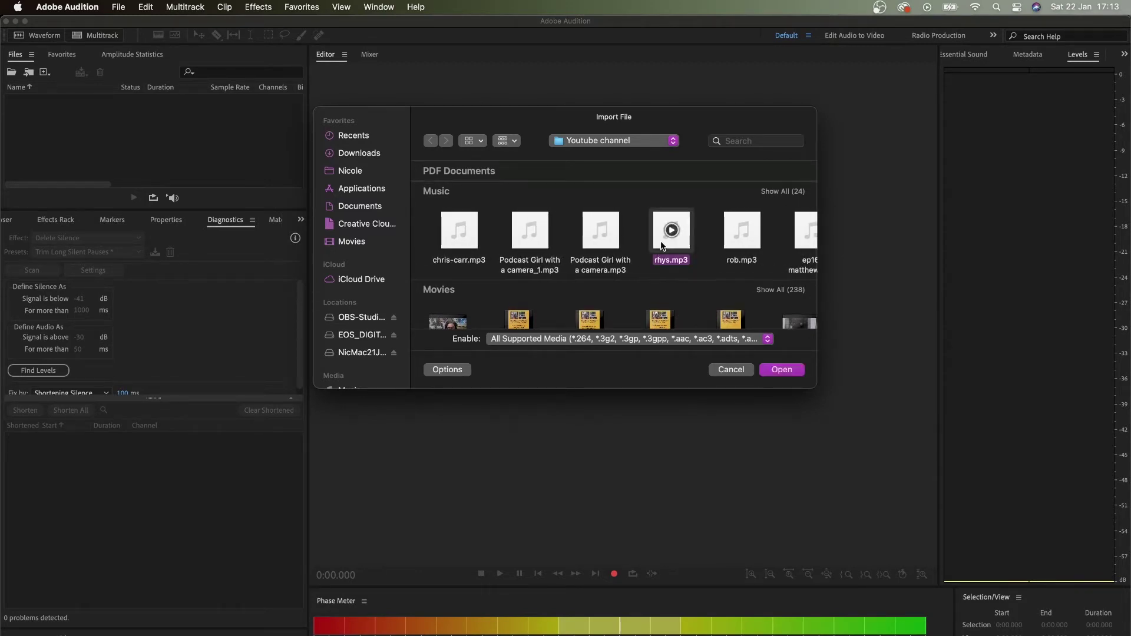
left_click(782, 369)
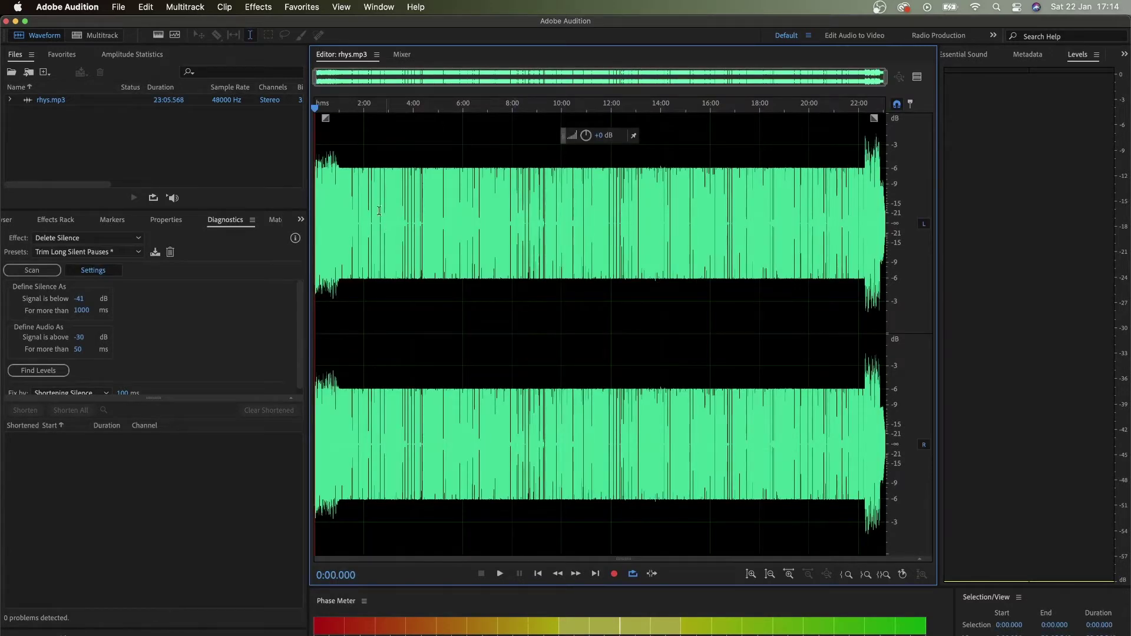
Step: Zoom the waveform in twice around 4:00 and adjust the overview range to show speech bursts
left_click(379, 171)
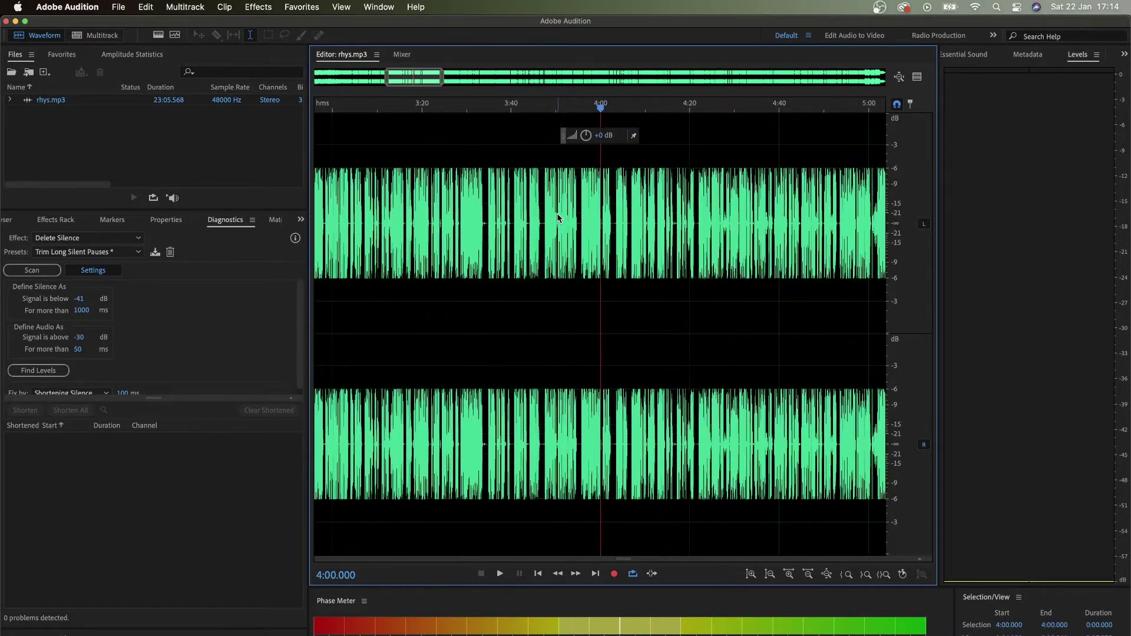
key("equal")
key("equal")
key("equal")
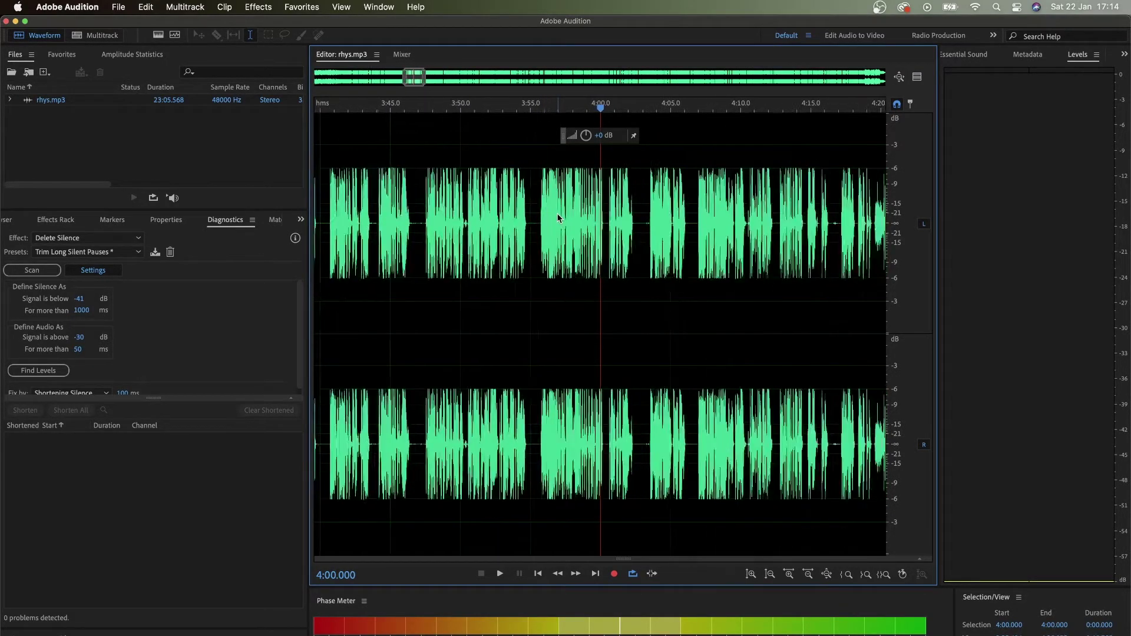
key("equal")
key("equal")
key("equal")
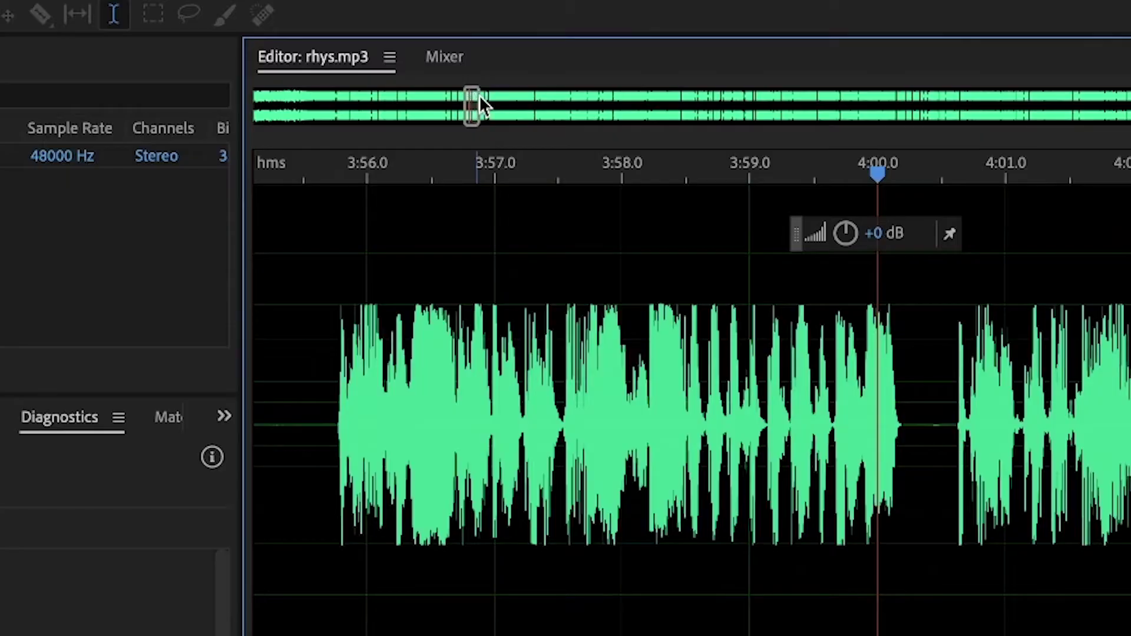
left_click_drag(480, 104, 507, 101)
Step: Zoom in near 4:02.5 and try selecting the short pauses around 4:16 and 4:21
left_click(439, 453)
scroll(498, 498, "left", 3)
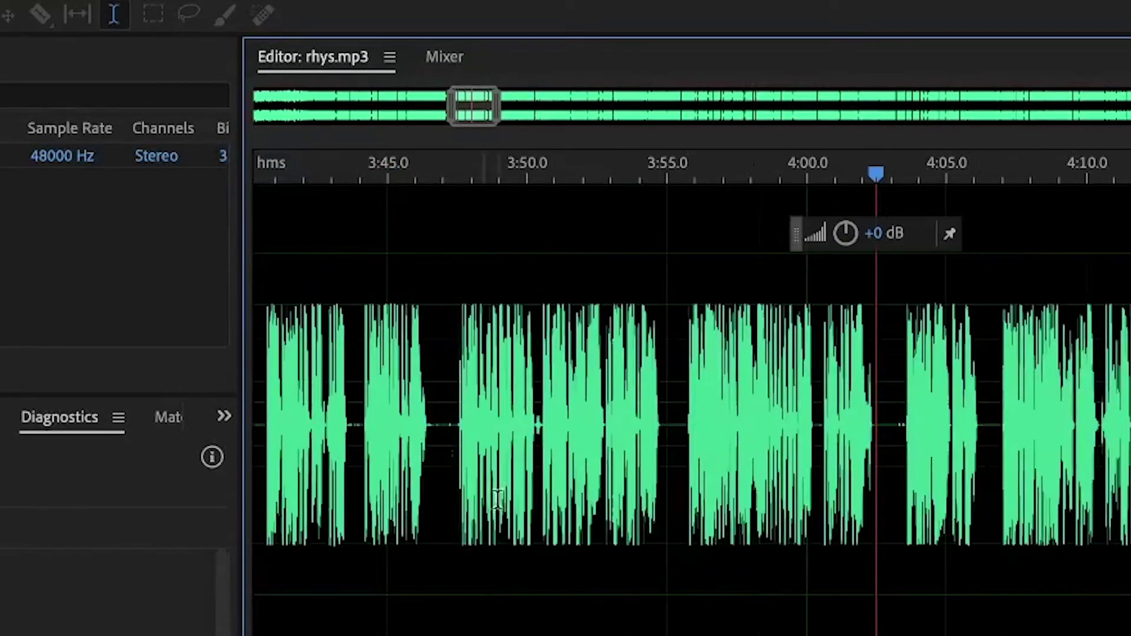
key("equal")
left_click_drag(882, 409, 922, 407)
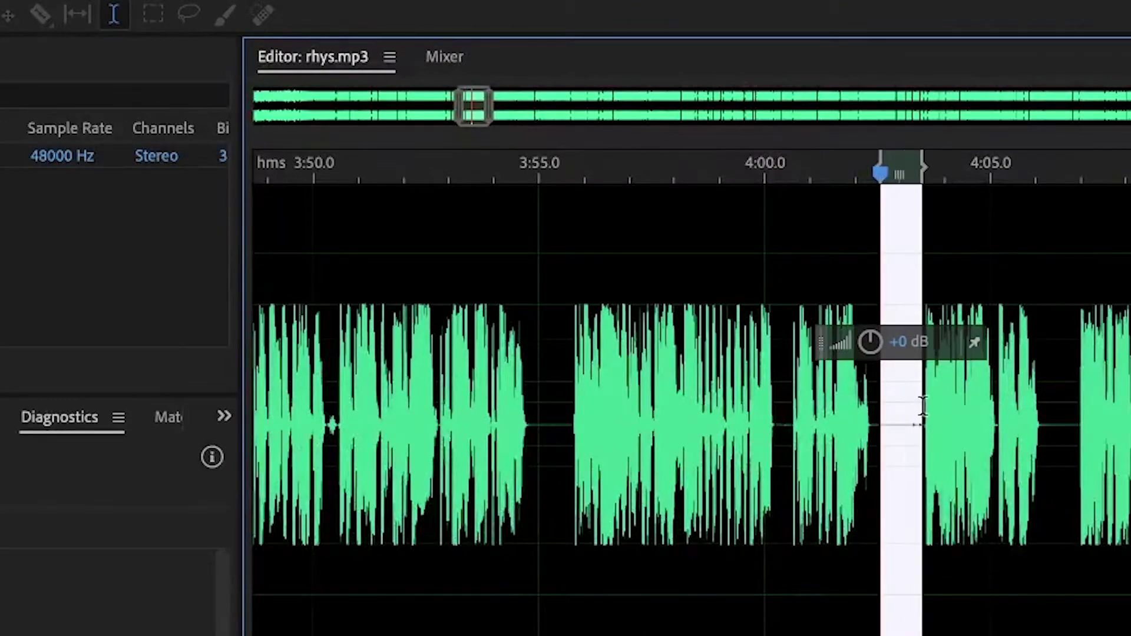
left_click(534, 398)
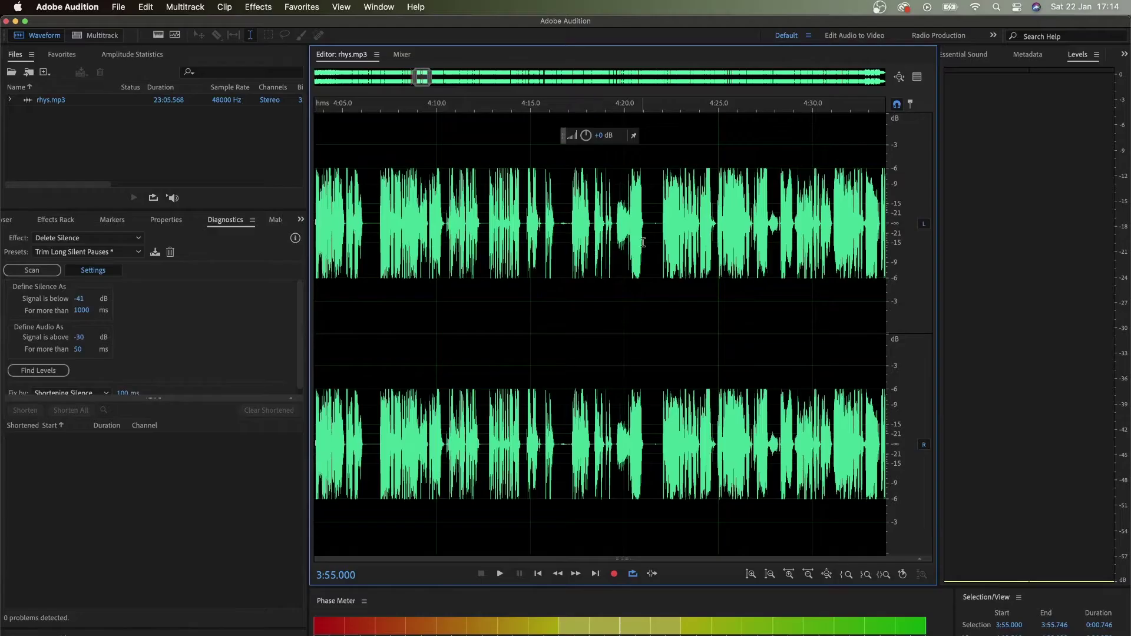
left_click_drag(646, 222, 660, 220)
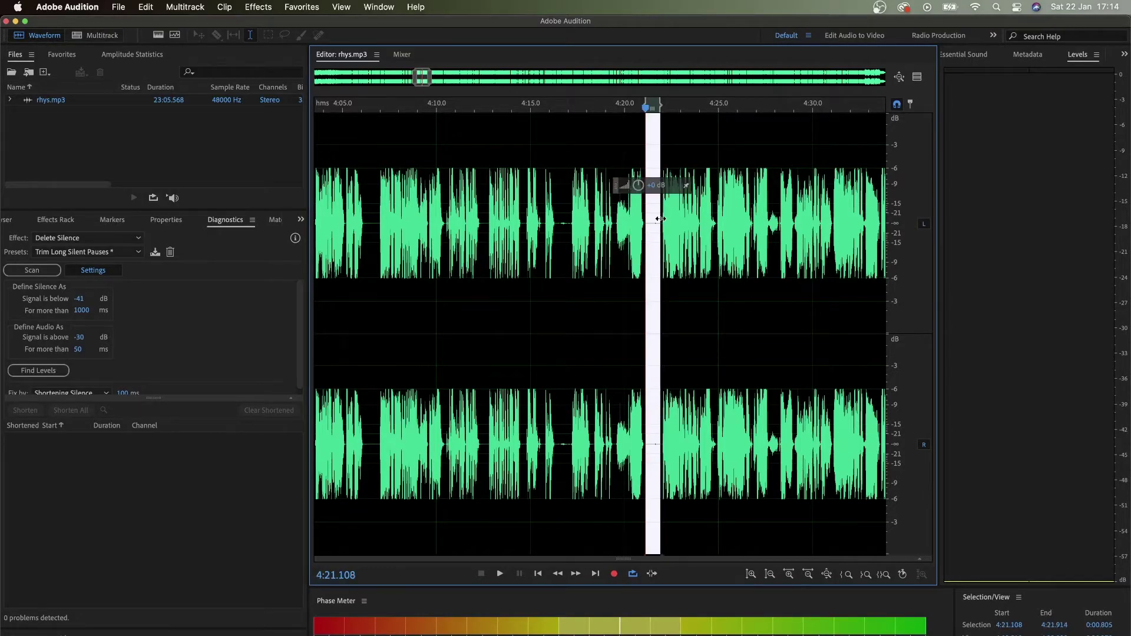
left_click_drag(569, 200, 556, 204)
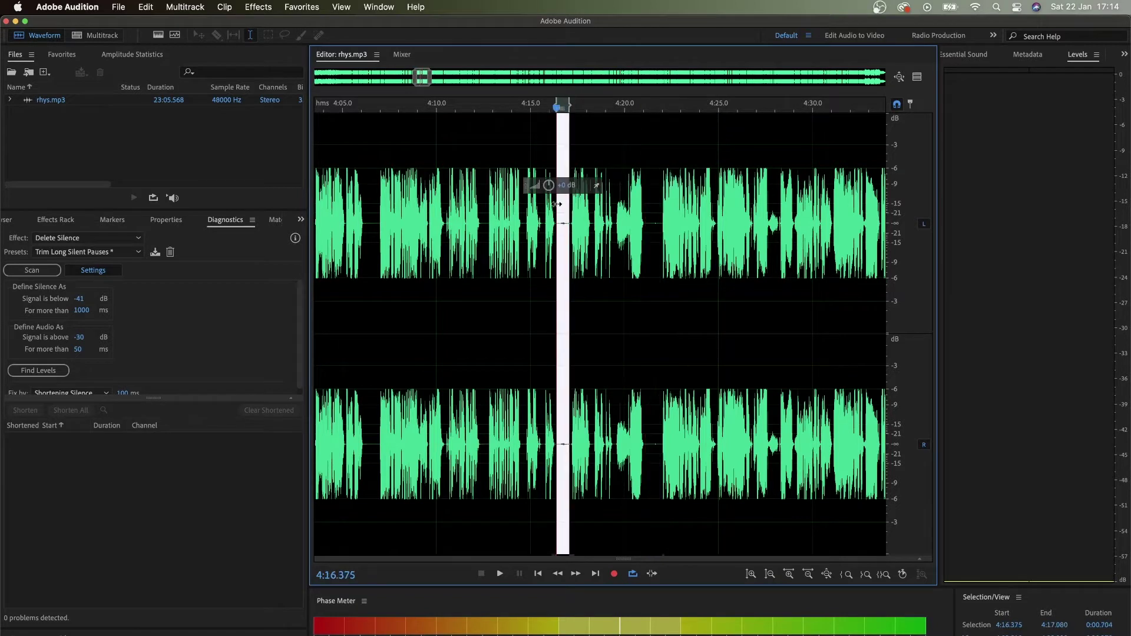
mouse_move(408, 203)
left_mouse_down()
mouse_move(367, 190)
mouse_move(409, 199)
left_mouse_up()
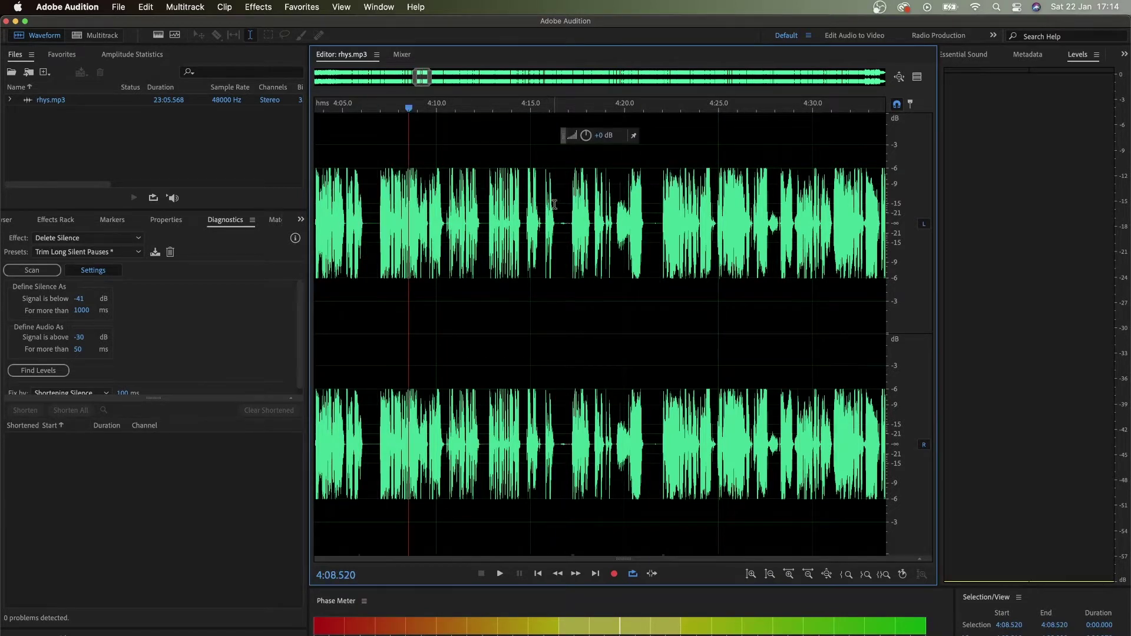
left_click_drag(554, 205, 575, 187)
Step: Delete the 0.84 s pause at 4:21.074 and the 0.7 s pause at 4:16.439
left_click(641, 203)
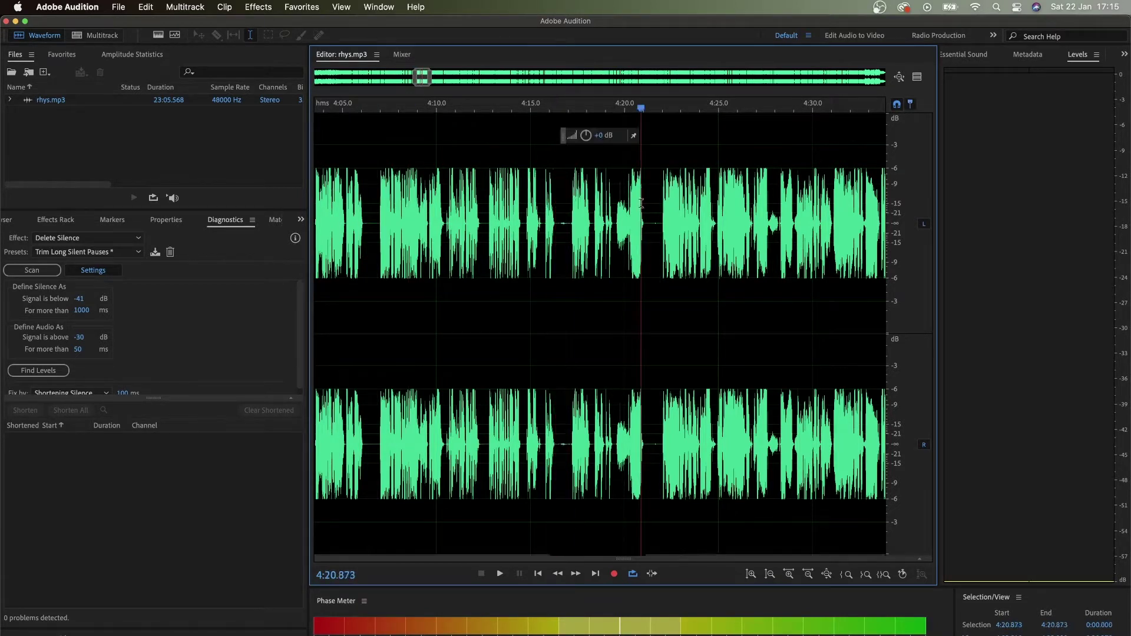
left_click_drag(644, 204, 661, 202)
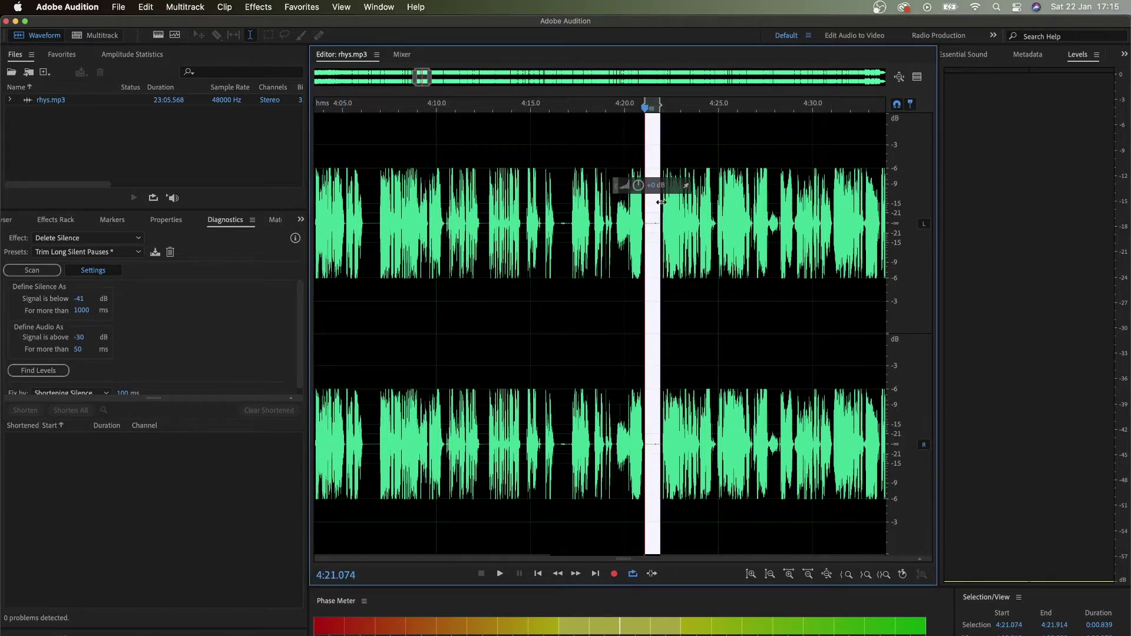
key("=")
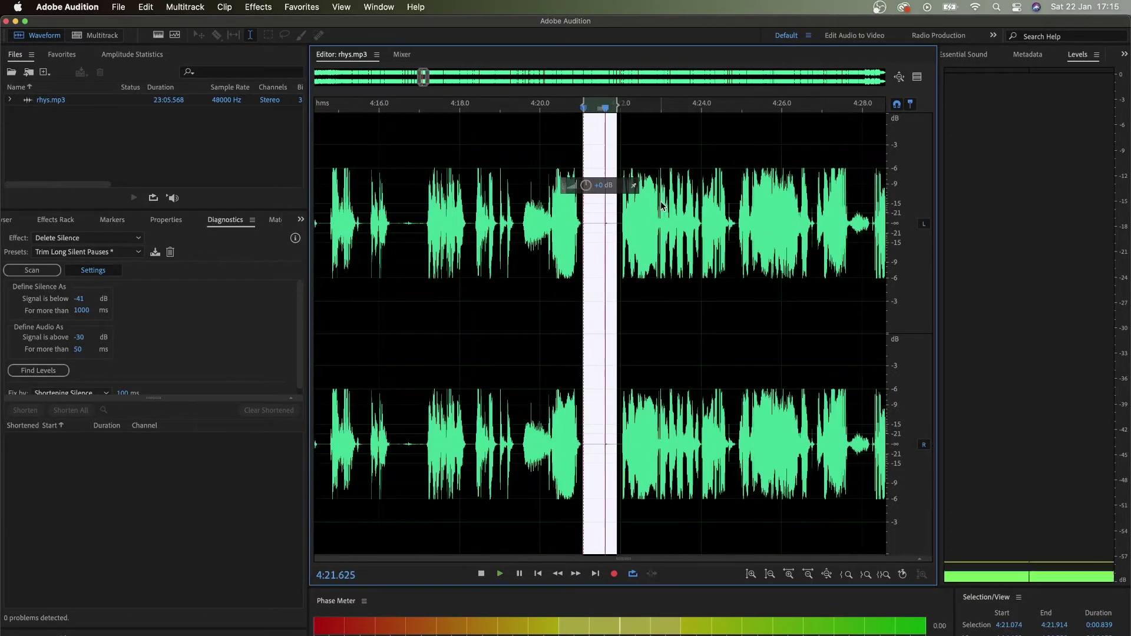
key("Delete")
key("minus")
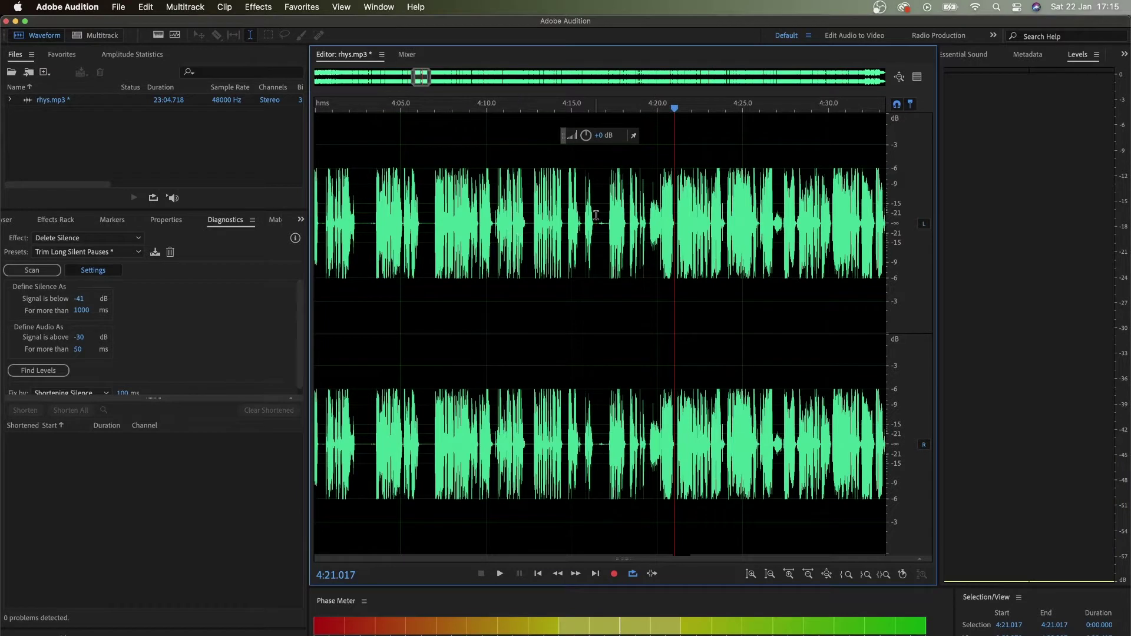
left_click_drag(596, 216, 608, 213)
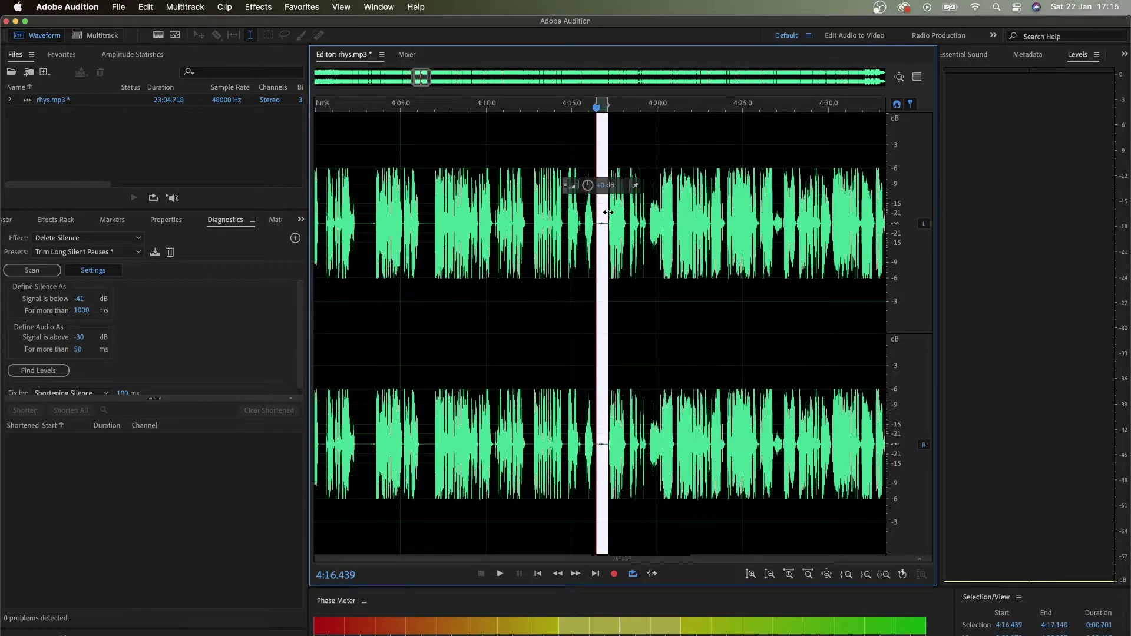
key("Delete")
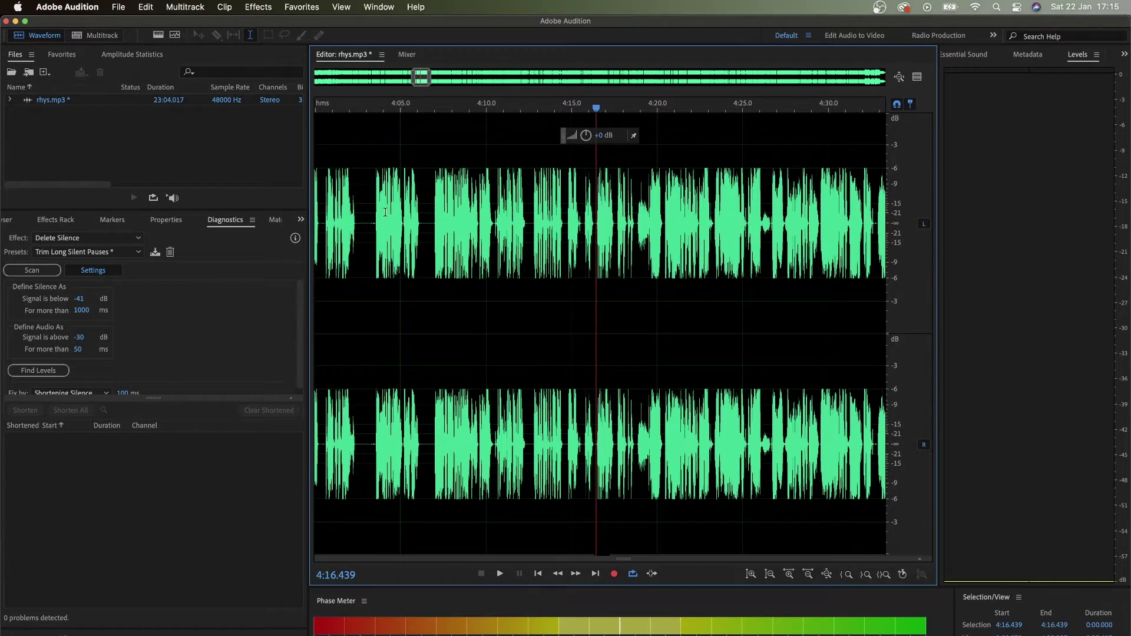
Step: Undo both pause deletions so the recording returns to 23:05.568
left_click_drag(420, 198, 430, 198)
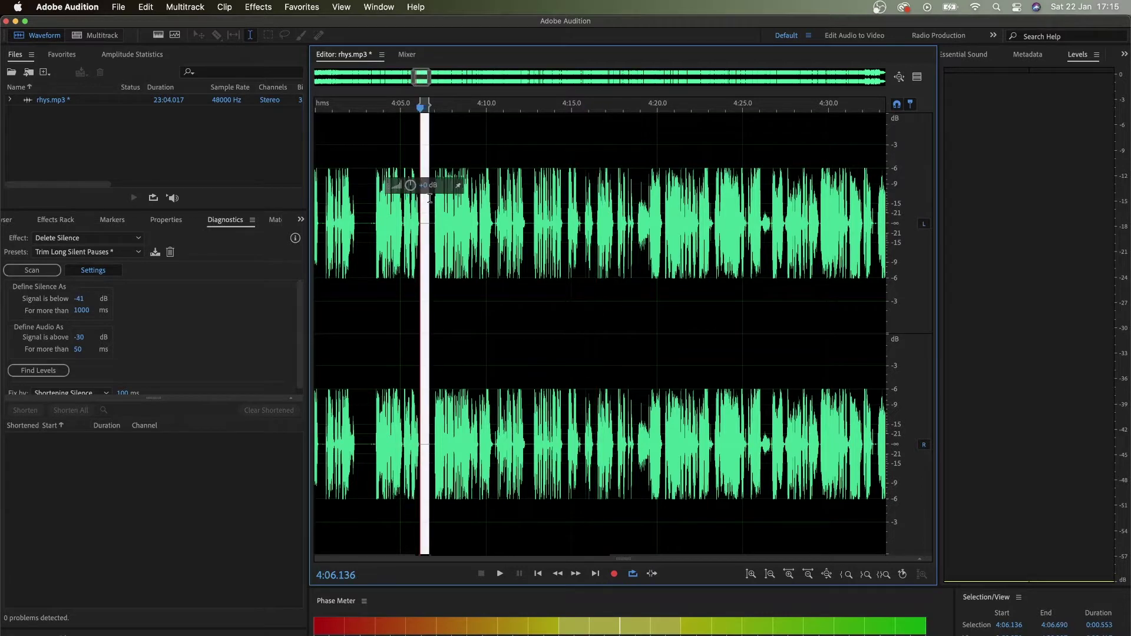
key("super+z")
key("super+z")
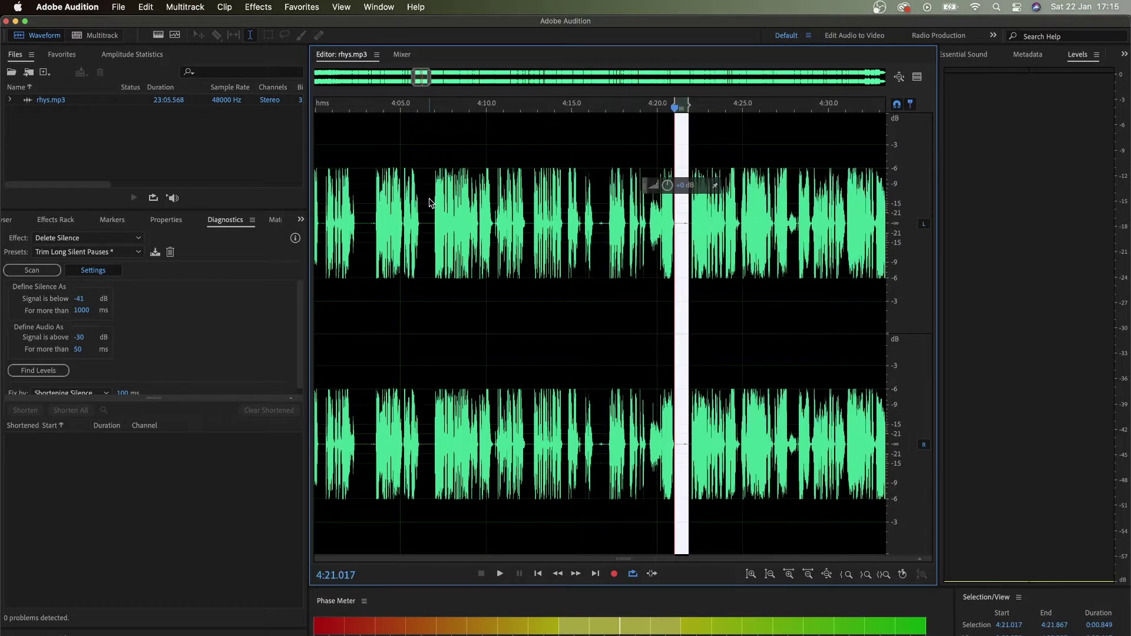
scroll(560, 212, "down", 5)
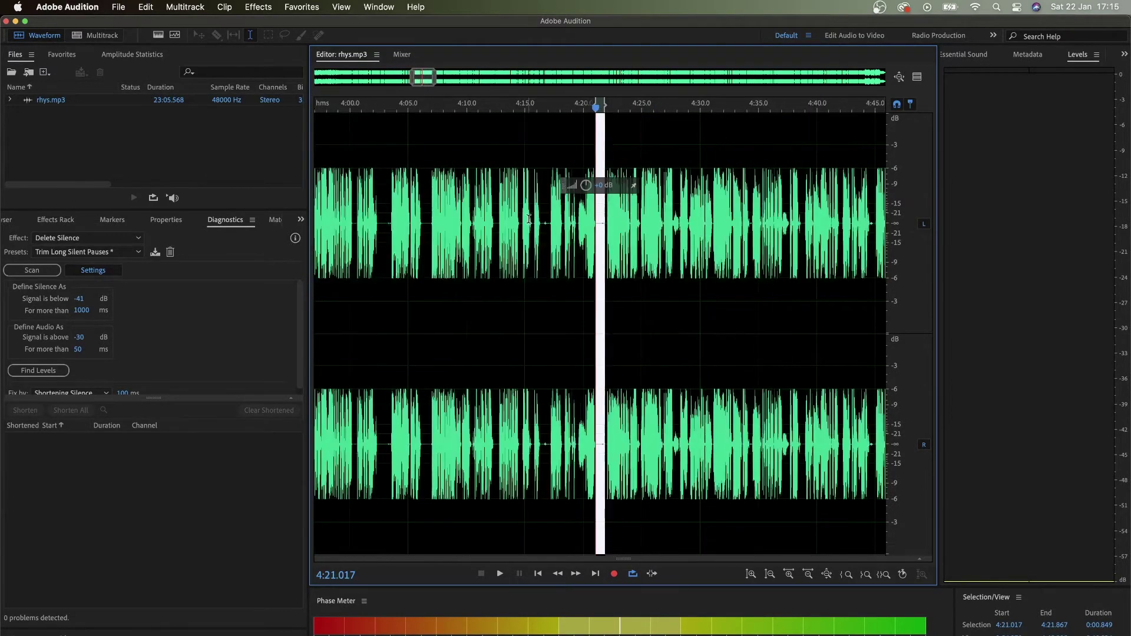
scroll(618, 226, "down", 5)
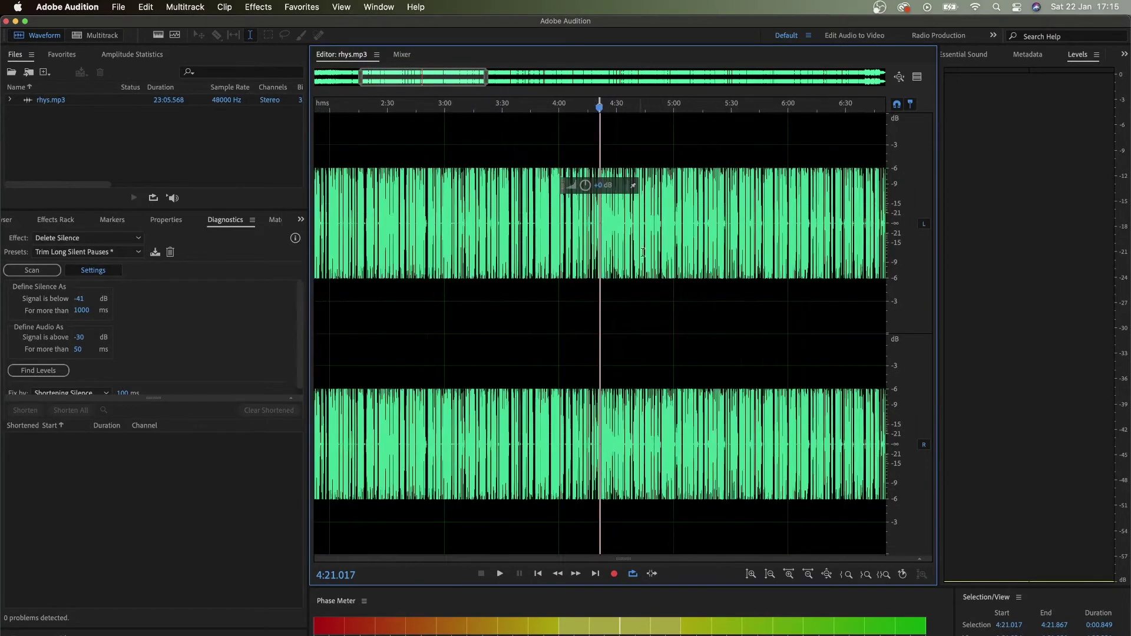
Step: Select the roughly one-second pause at 2:50, then clear the selection
left_click(469, 201)
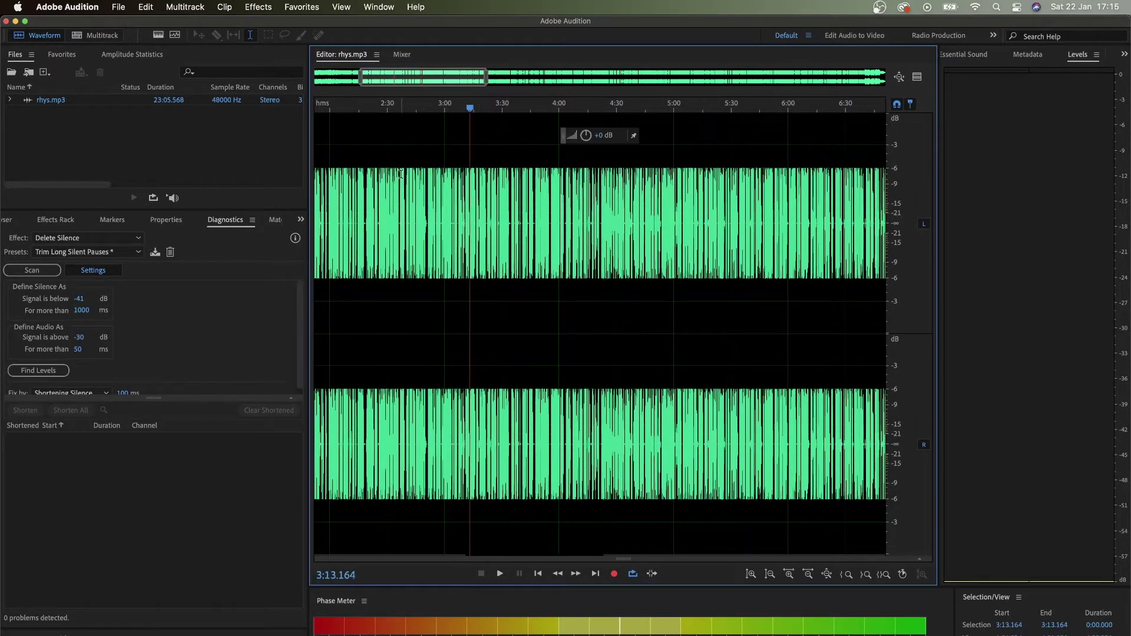
left_click(421, 174)
scroll(560, 180, "up", 5)
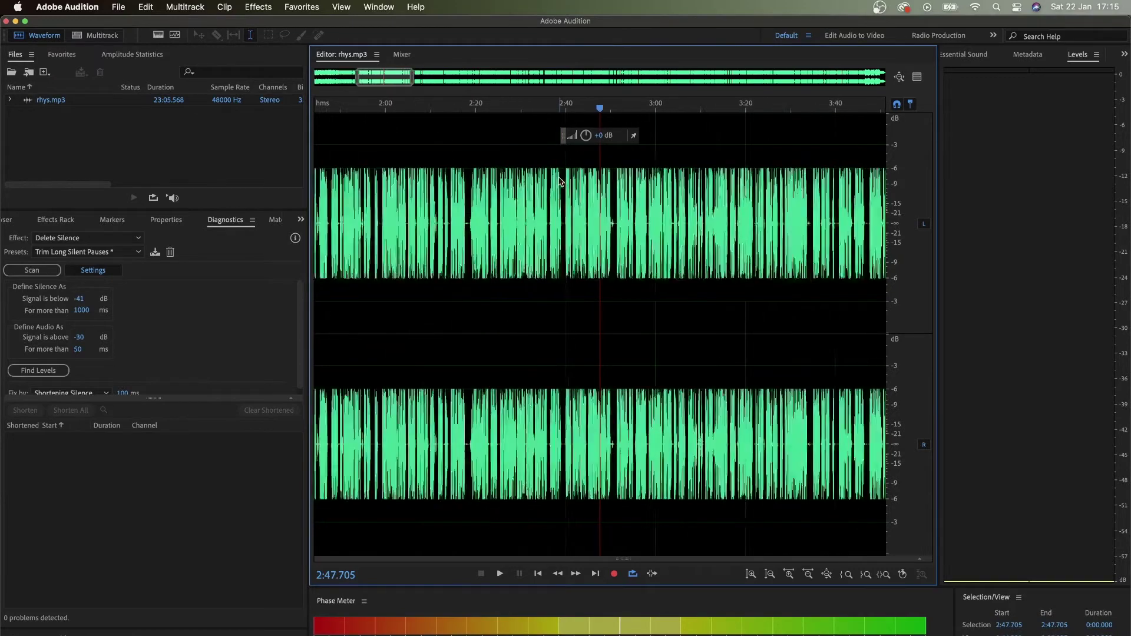
scroll(560, 181, "up", 4)
left_click_drag(632, 188, 646, 189)
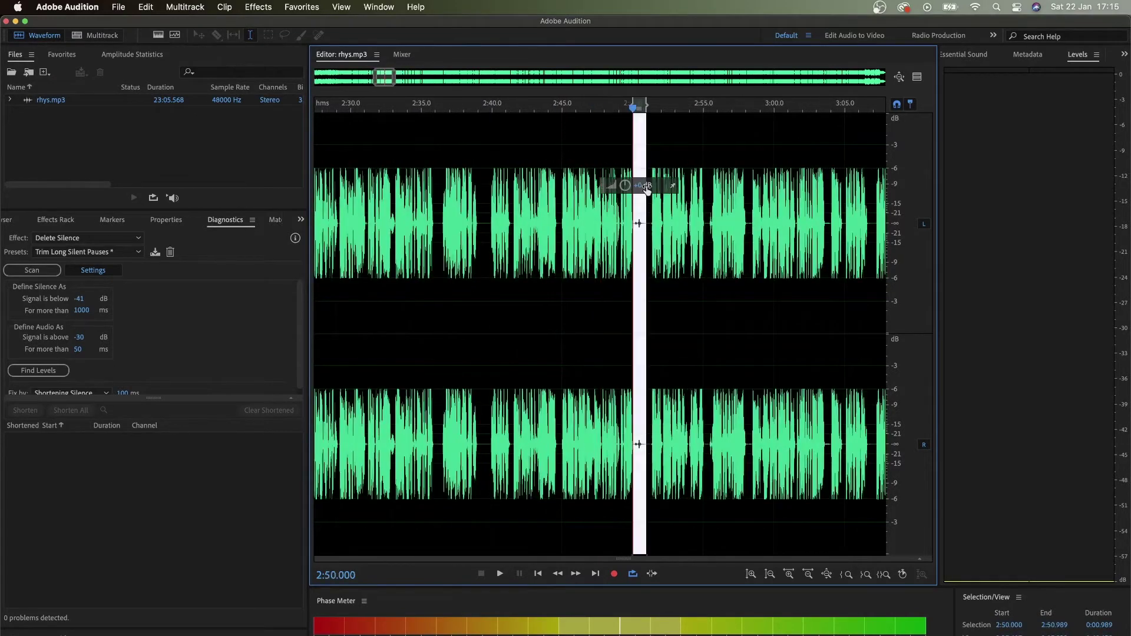
left_click(529, 188)
Step: Open Effects > Diagnostics > Delete Silence, loading silence below -41 dB for 1000 ms
left_click(258, 7)
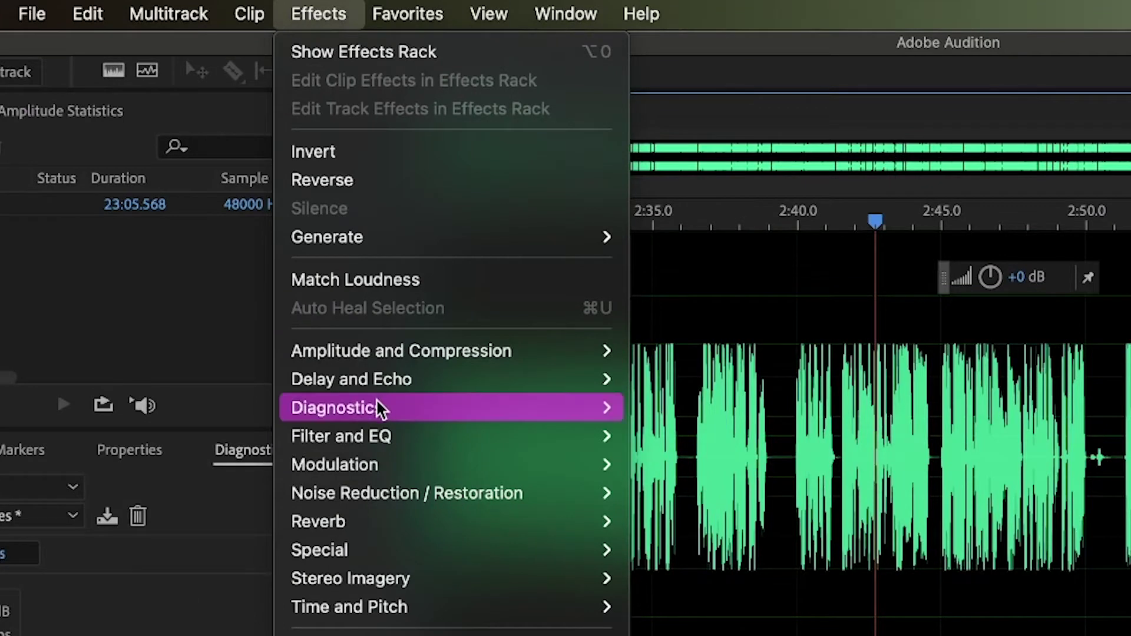
mouse_move(295, 198)
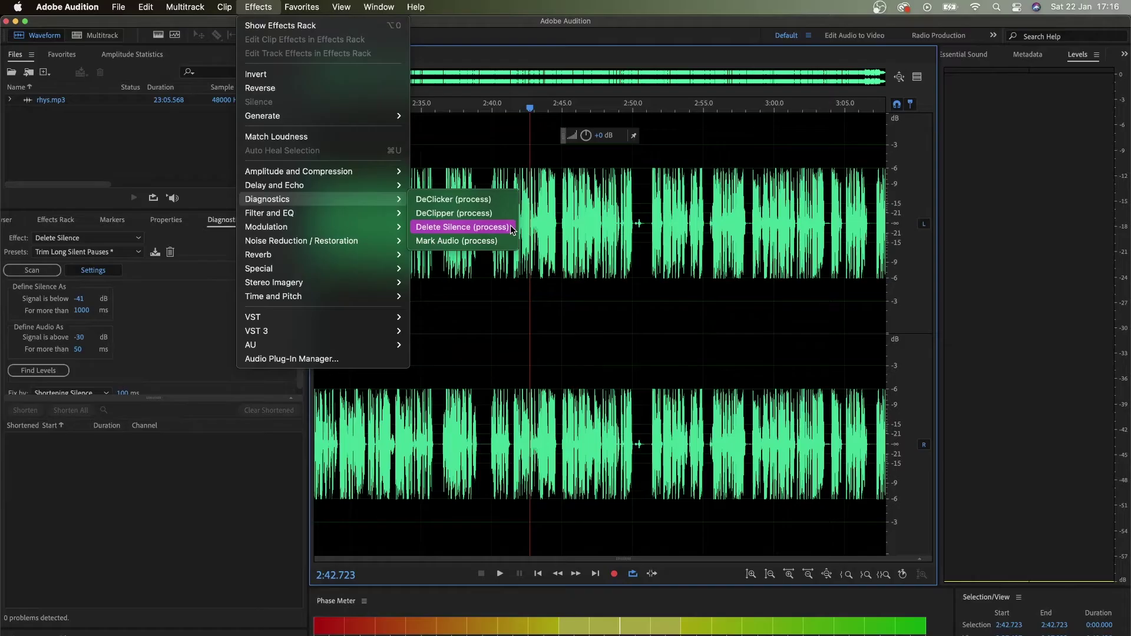
left_click(492, 227)
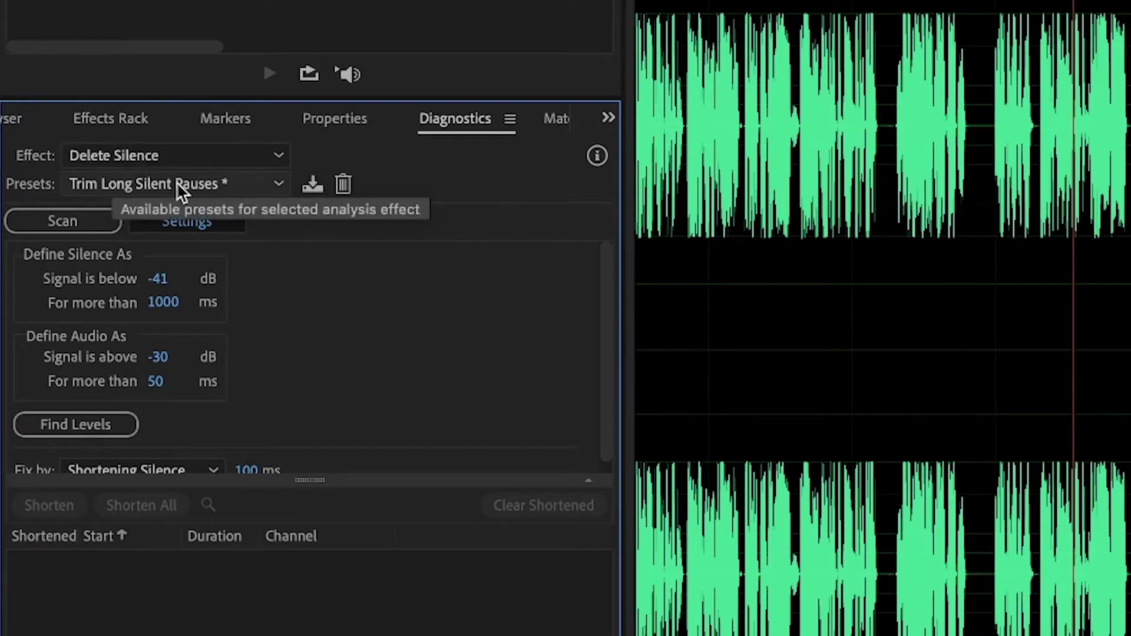
left_click(137, 184)
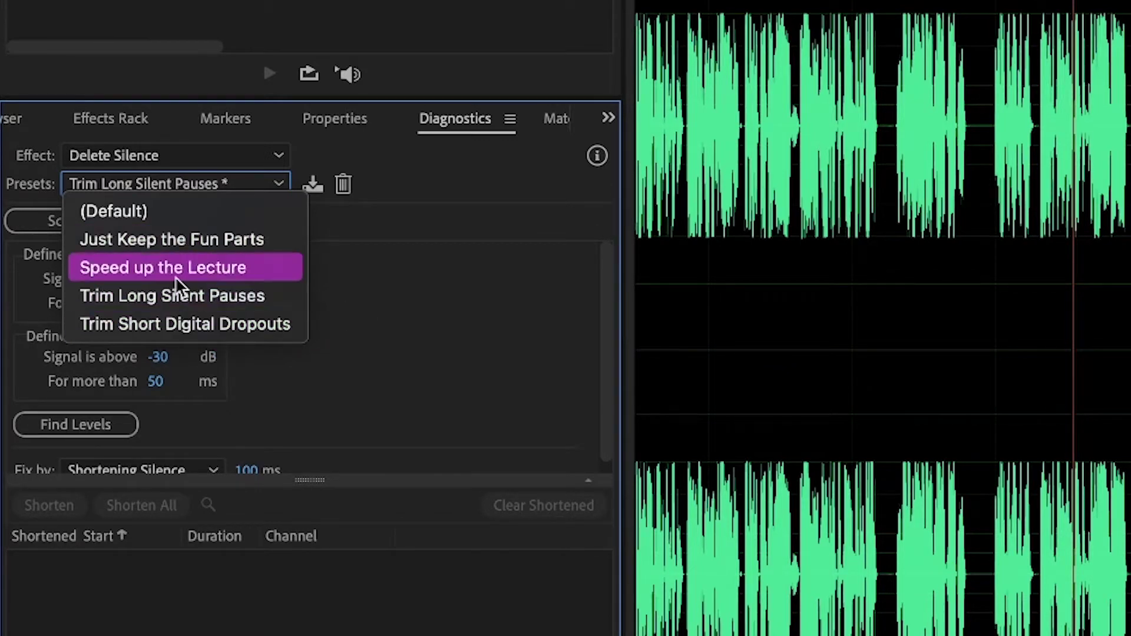
left_click(83, 366)
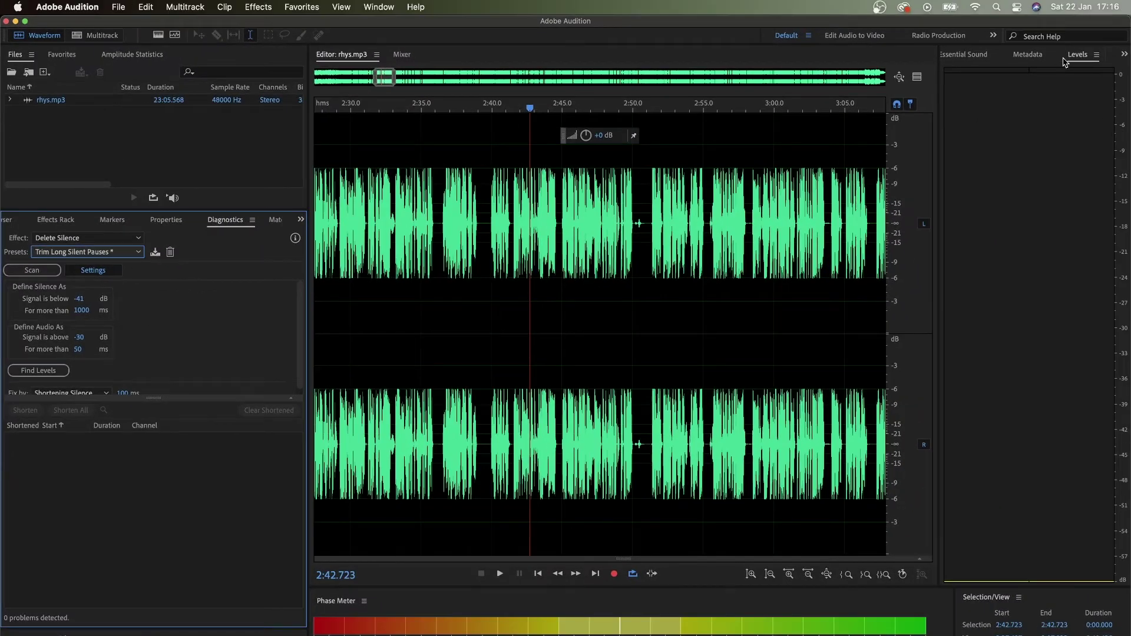
left_click(1073, 59)
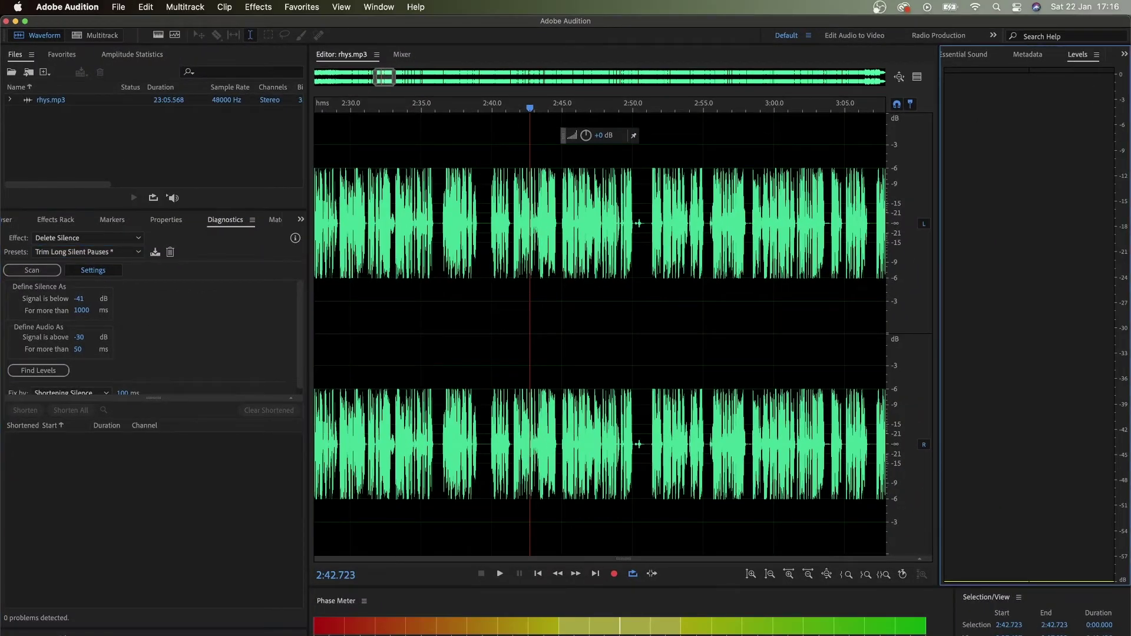
left_click_drag(474, 181, 490, 183)
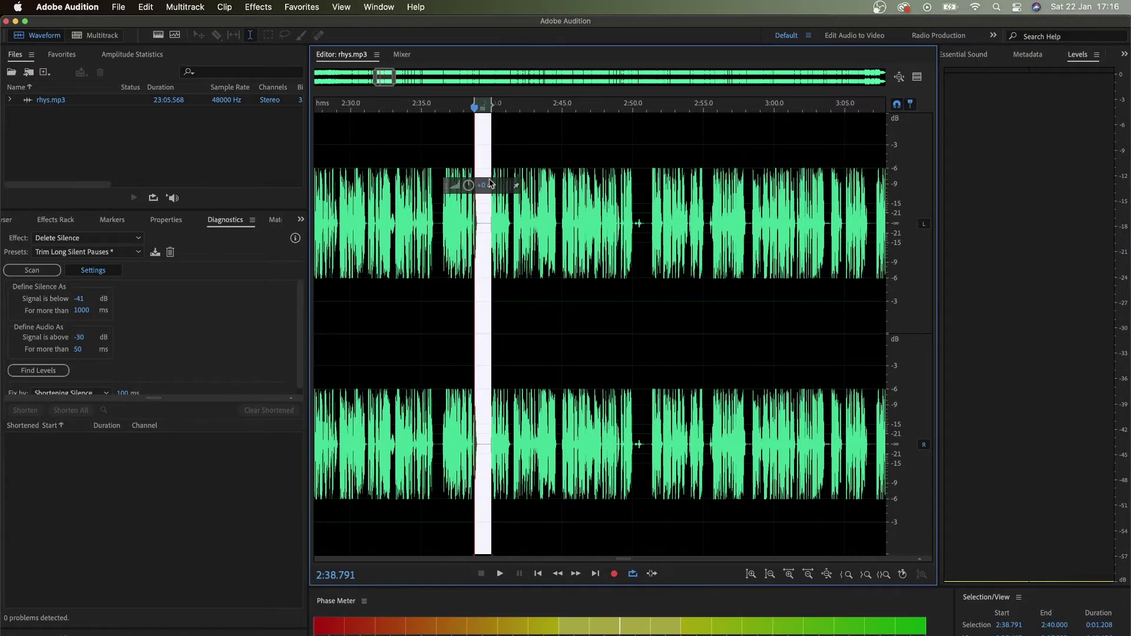
left_click(478, 204)
key("equal")
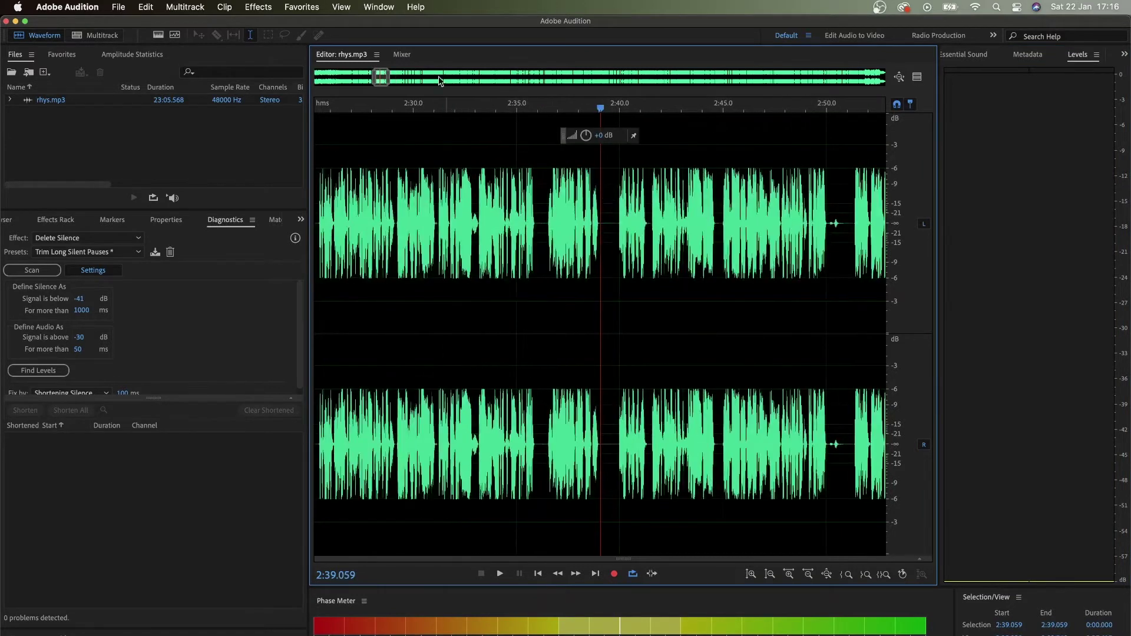
left_click(379, 6)
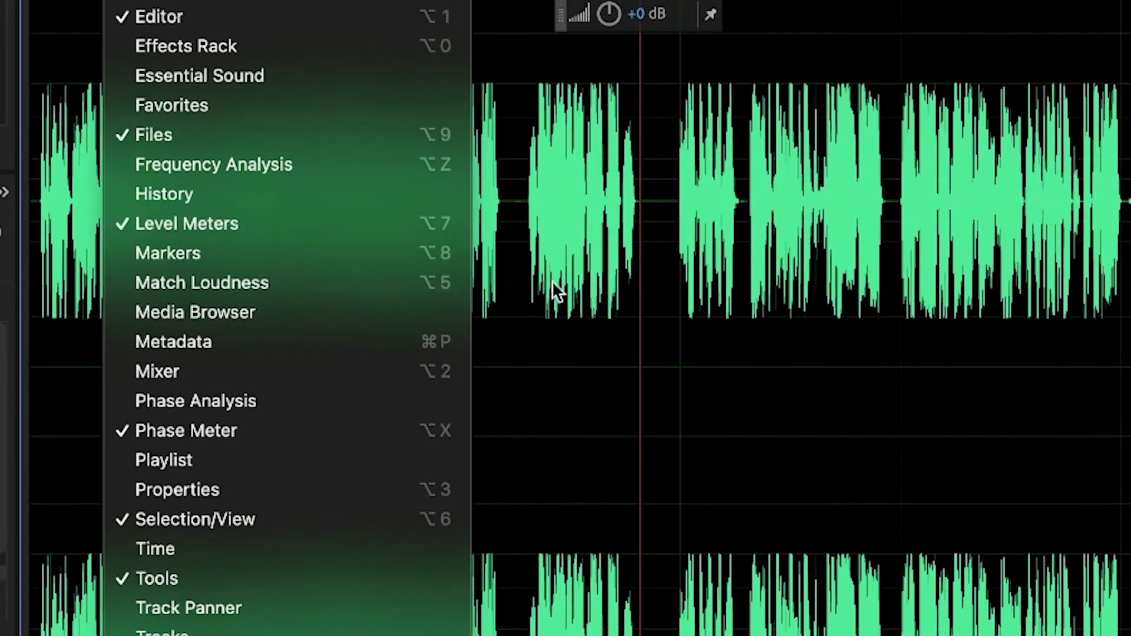
left_click(663, 286)
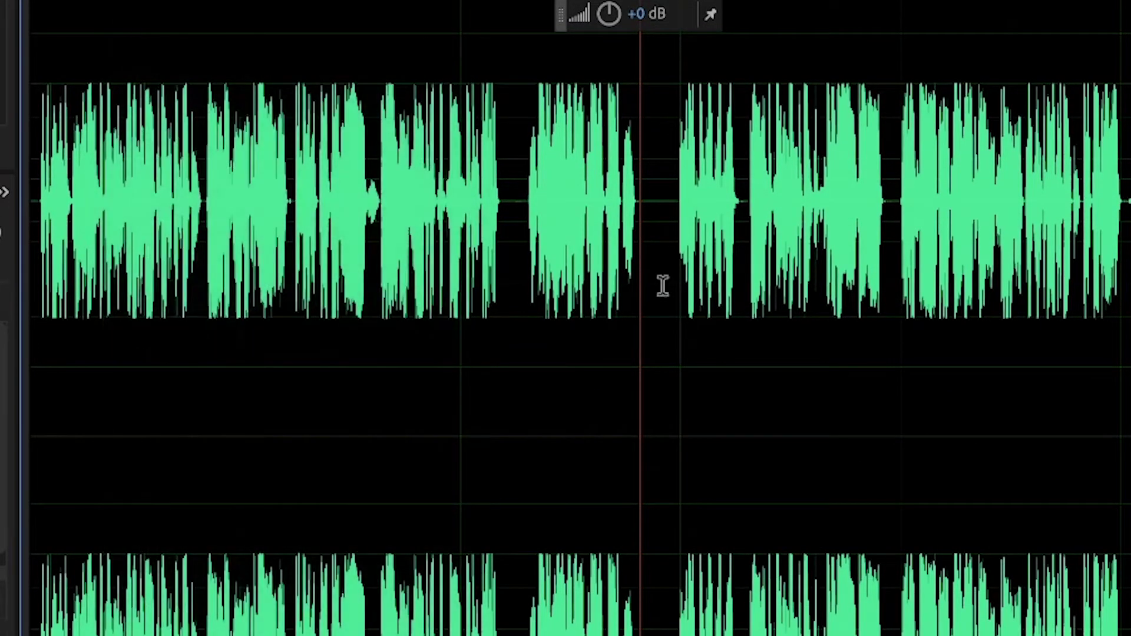
left_click_drag(640, 150, 668, 146)
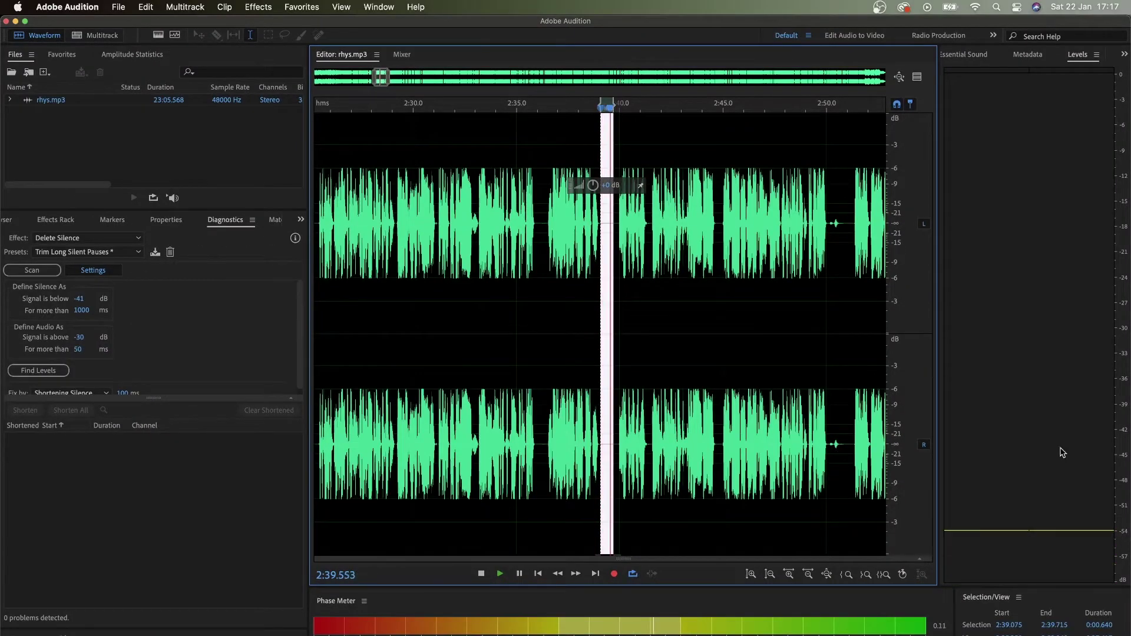
left_click_drag(826, 206, 841, 205)
key("space")
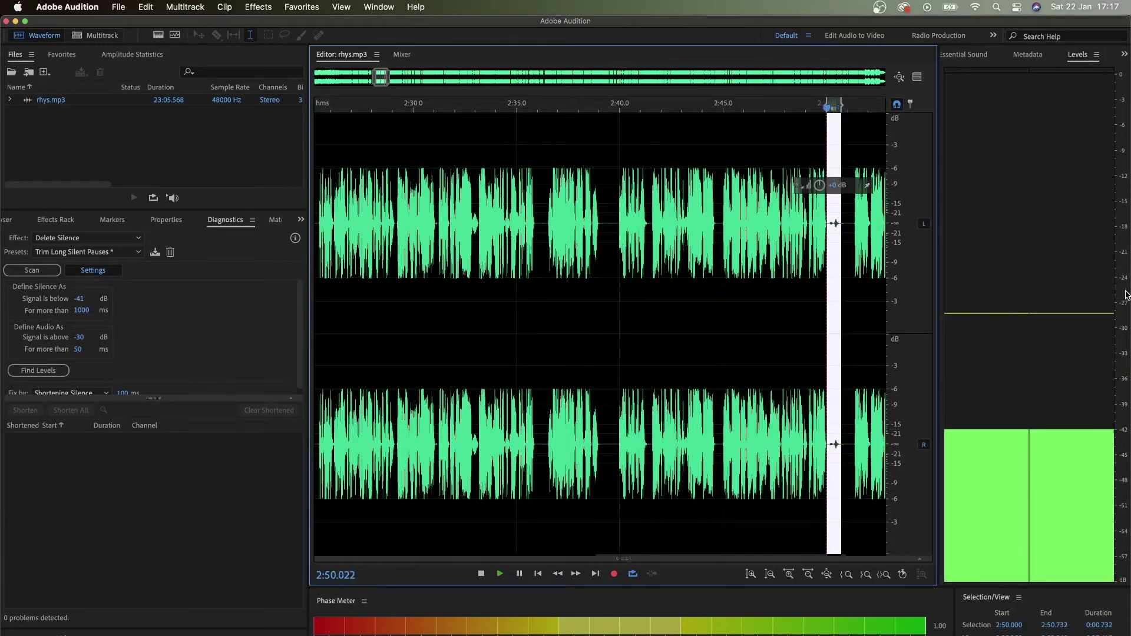
key("space")
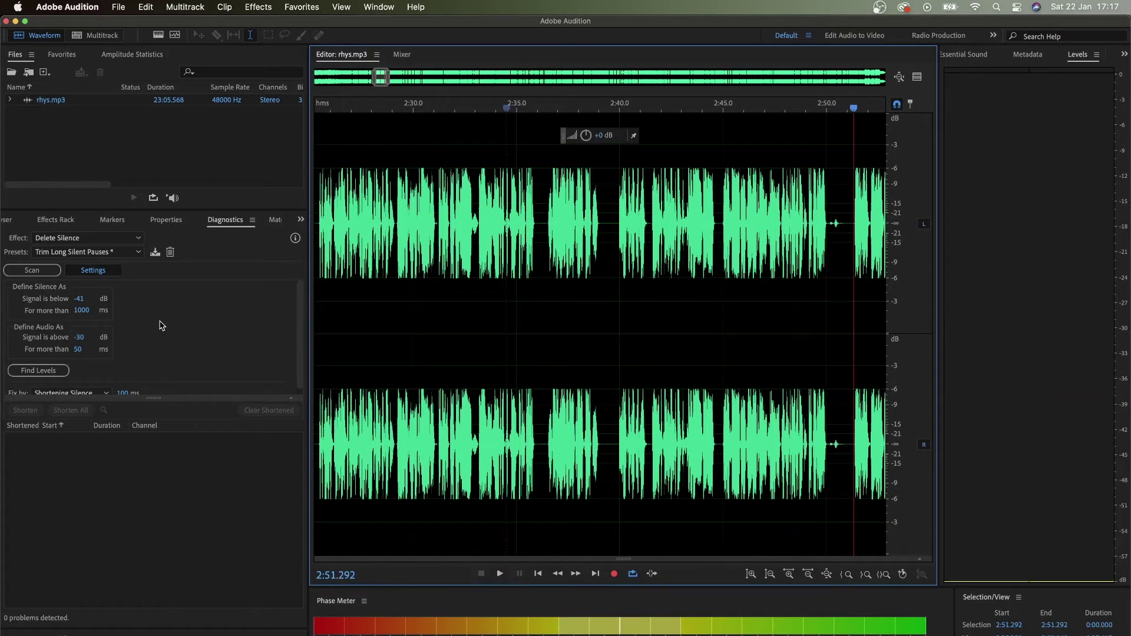
left_click_drag(539, 214, 543, 215)
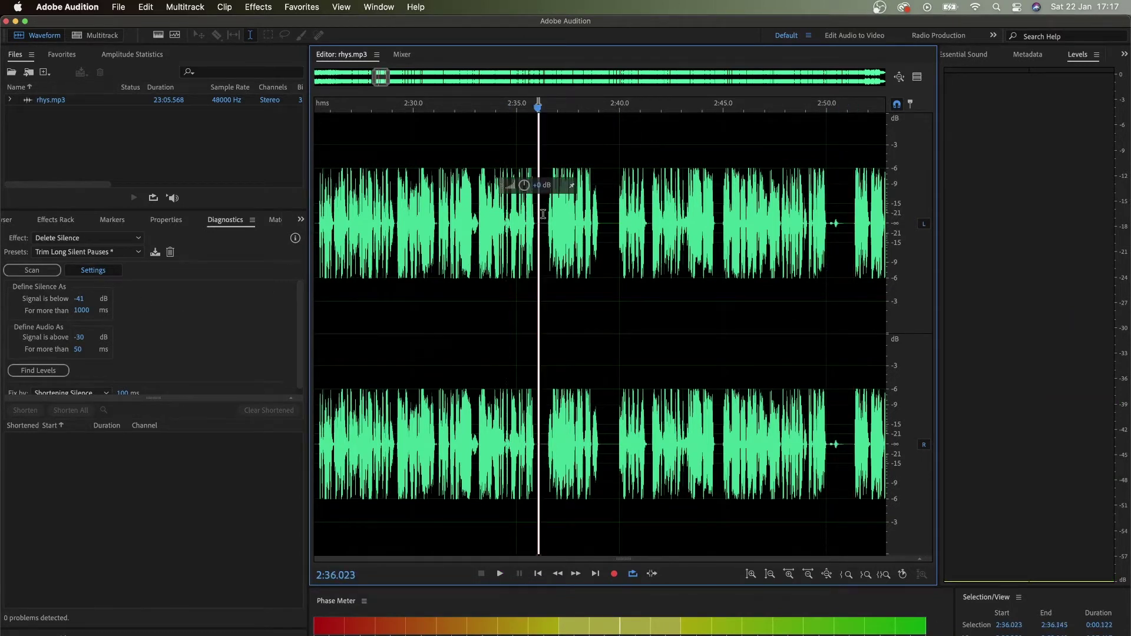
left_click(462, 246)
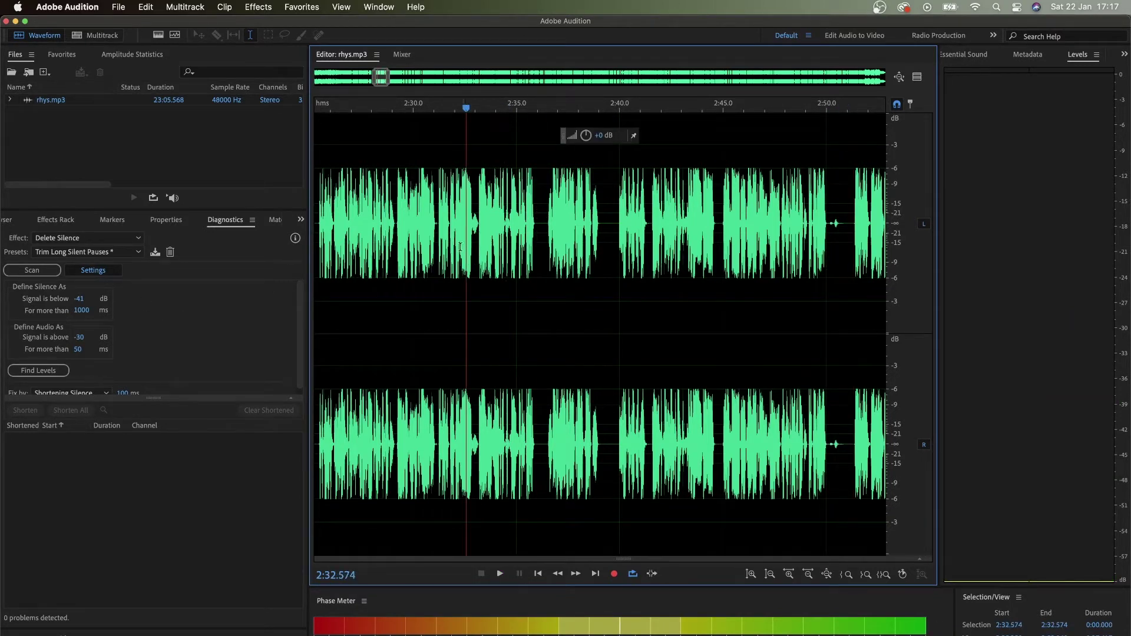
left_click(67, 253)
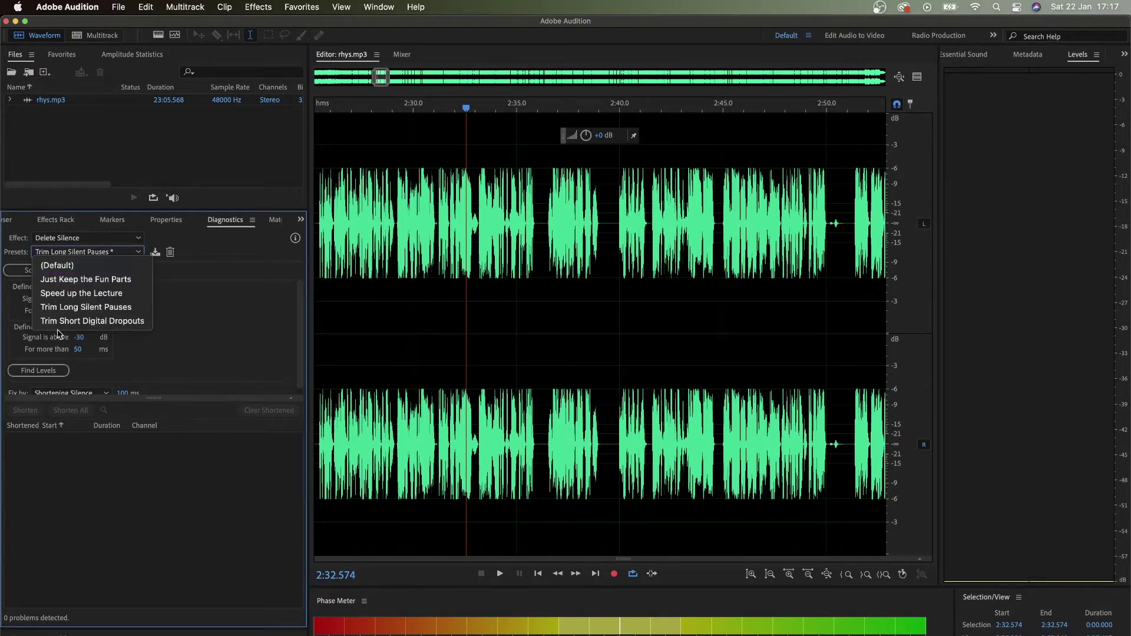
left_click(185, 324)
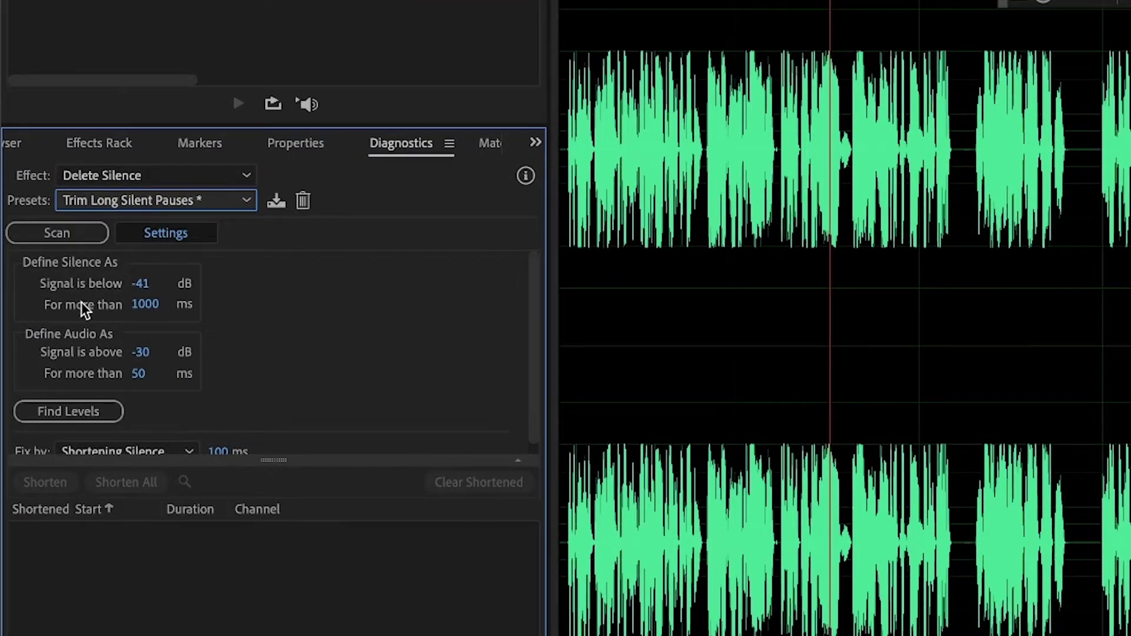
Step: Scan for long pauses and jump to the first one at 1:58.263 lasting 0:00.998
left_click(50, 238)
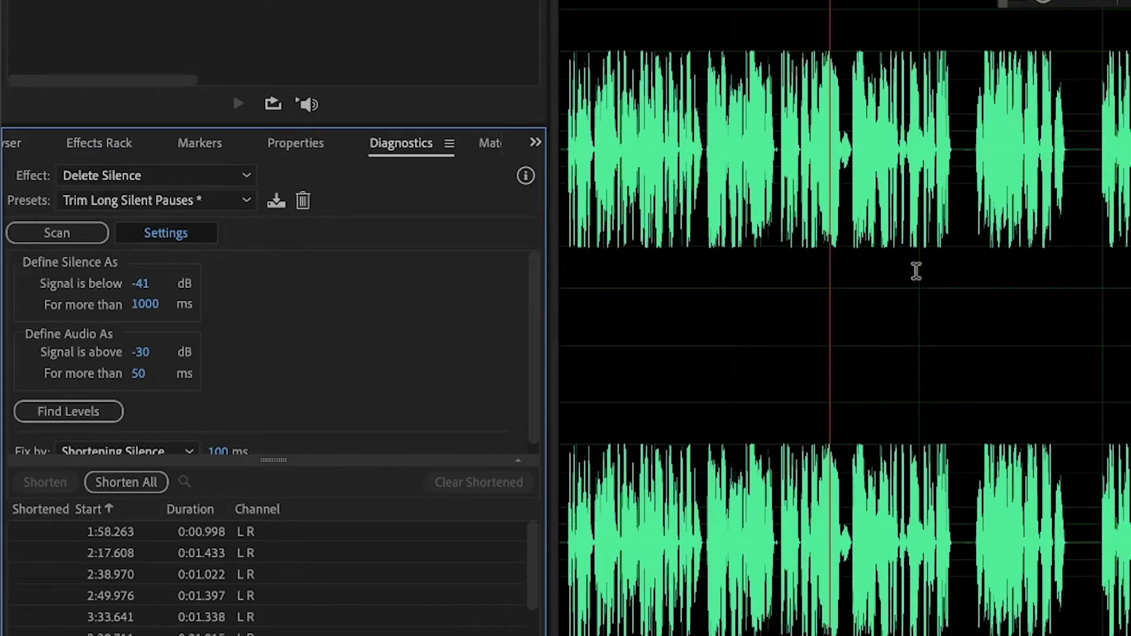
left_click(175, 536)
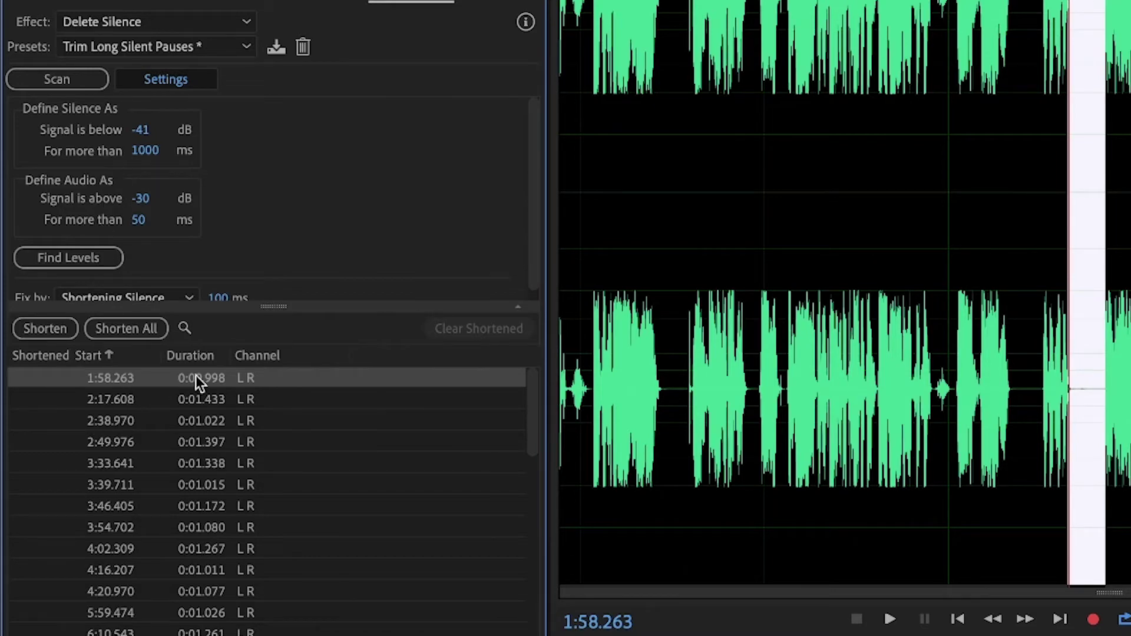
left_click(201, 400)
left_click(202, 420)
left_click(202, 441)
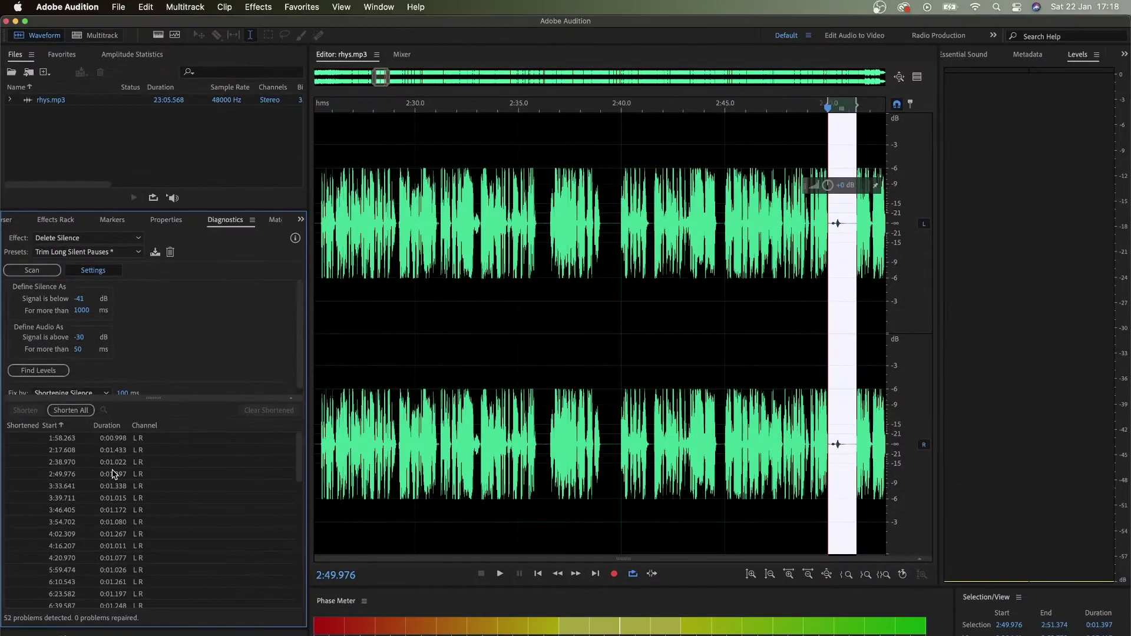
left_click(116, 486)
left_click(117, 498)
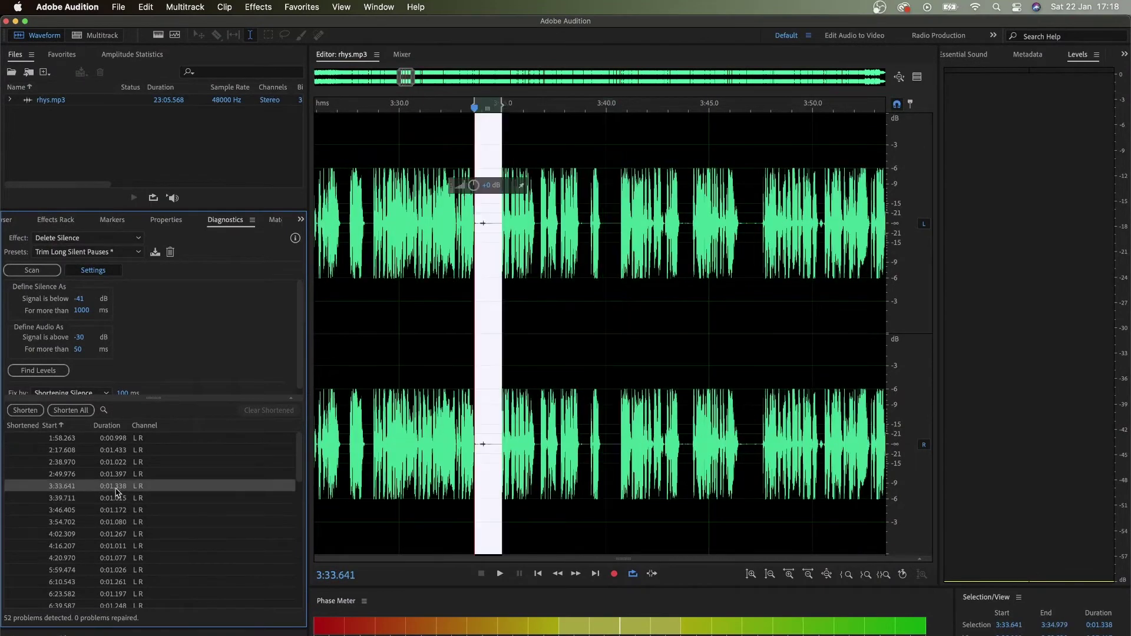
left_click(116, 510)
left_click(116, 522)
left_click(116, 533)
left_click(115, 546)
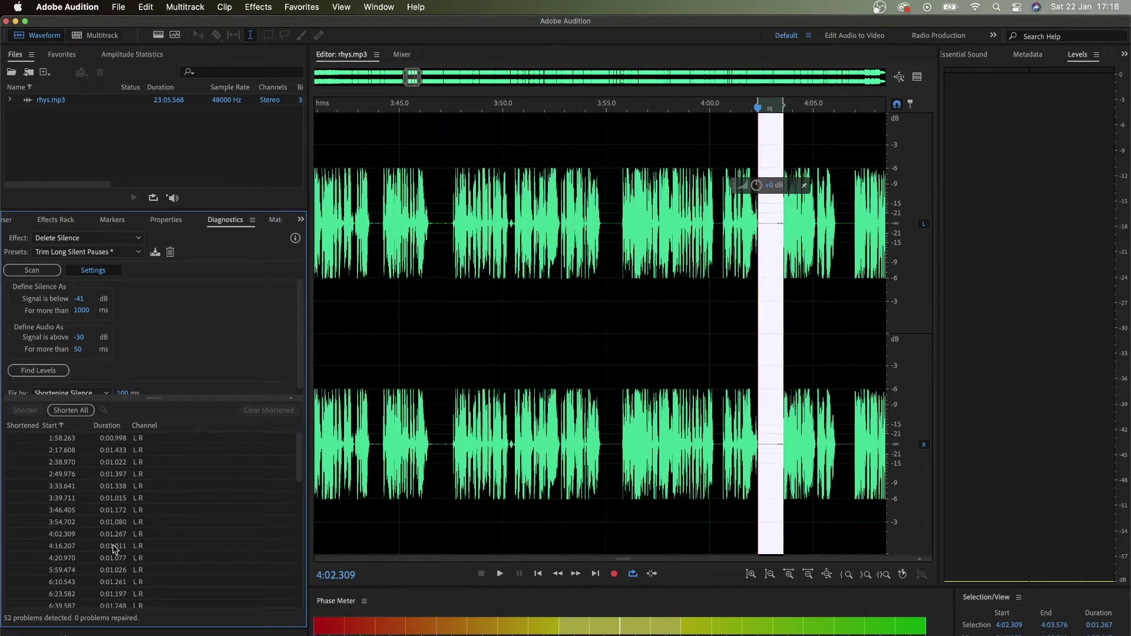
left_click(112, 558)
left_click(112, 570)
left_click(114, 581)
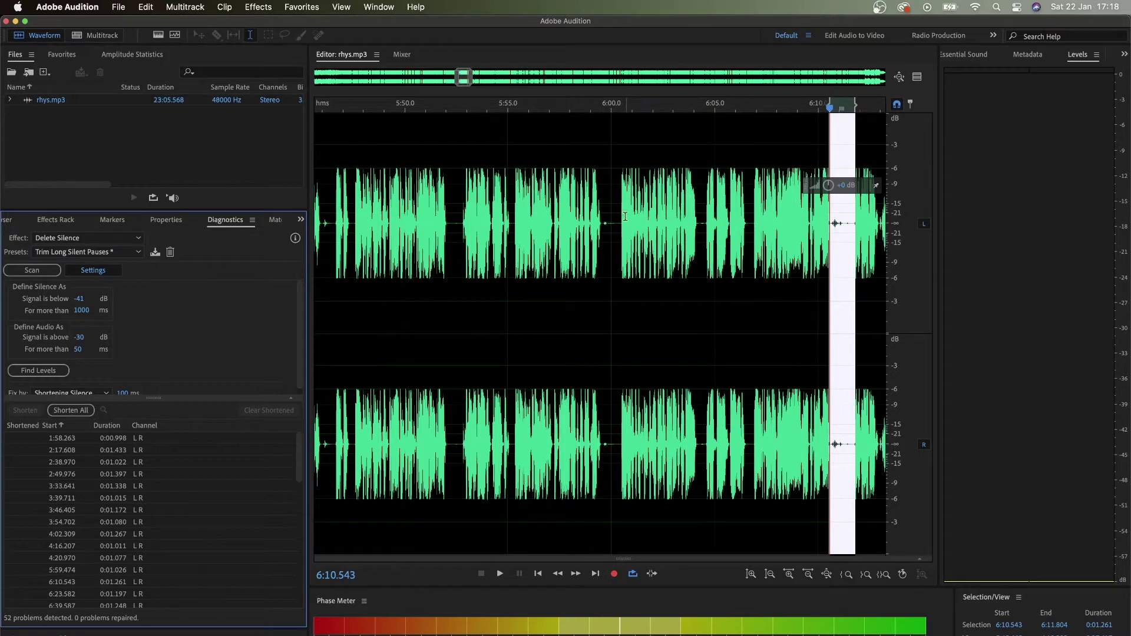
left_click_drag(619, 208, 607, 204)
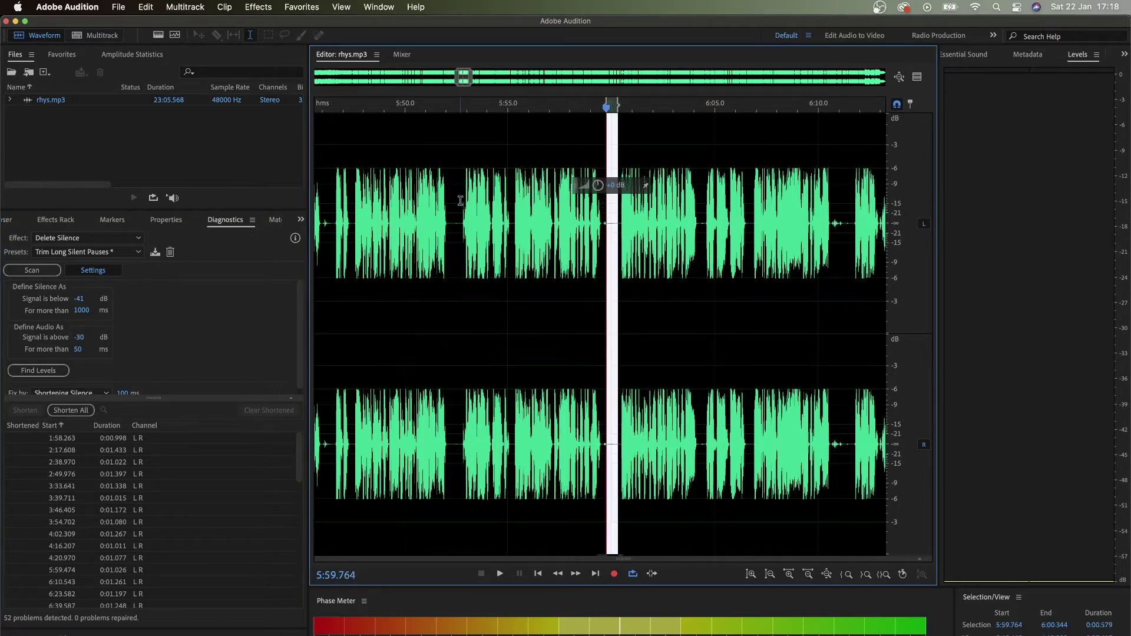
left_click(109, 511)
left_click(109, 522)
left_click(110, 533)
left_click(111, 546)
left_click(110, 559)
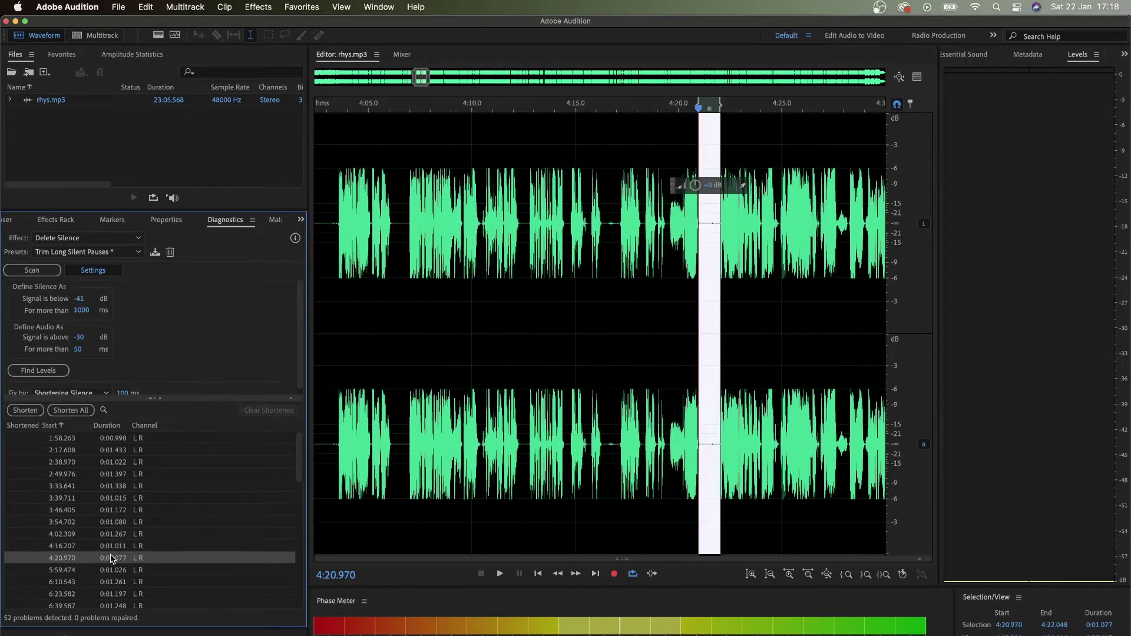
left_click(111, 570)
left_click(111, 582)
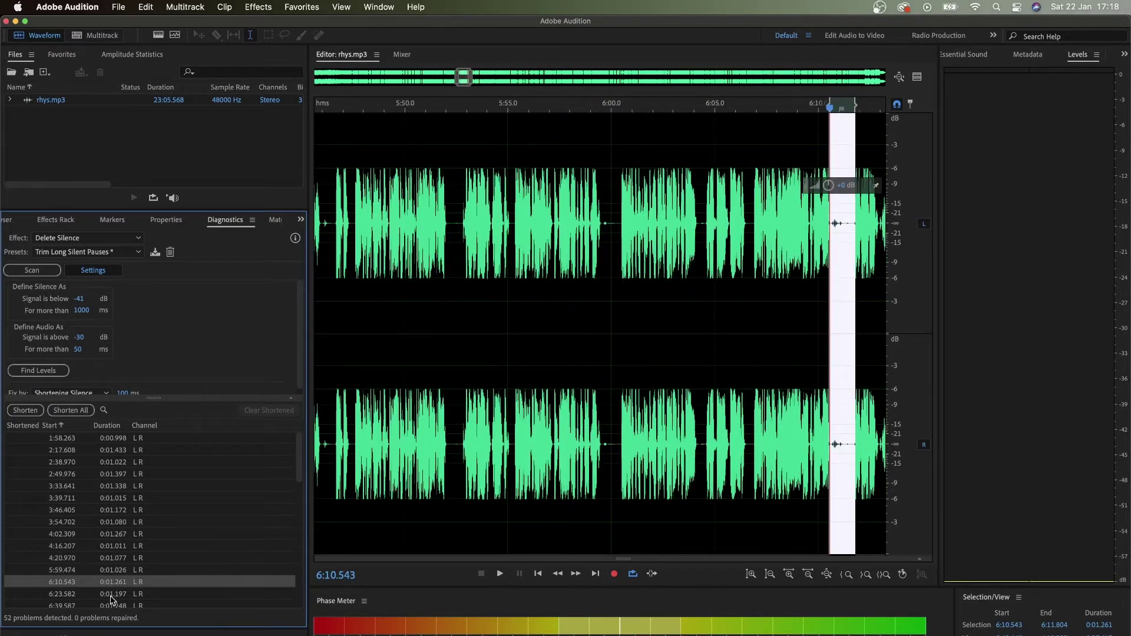
left_click(111, 594)
scroll(112, 595, "down", 5)
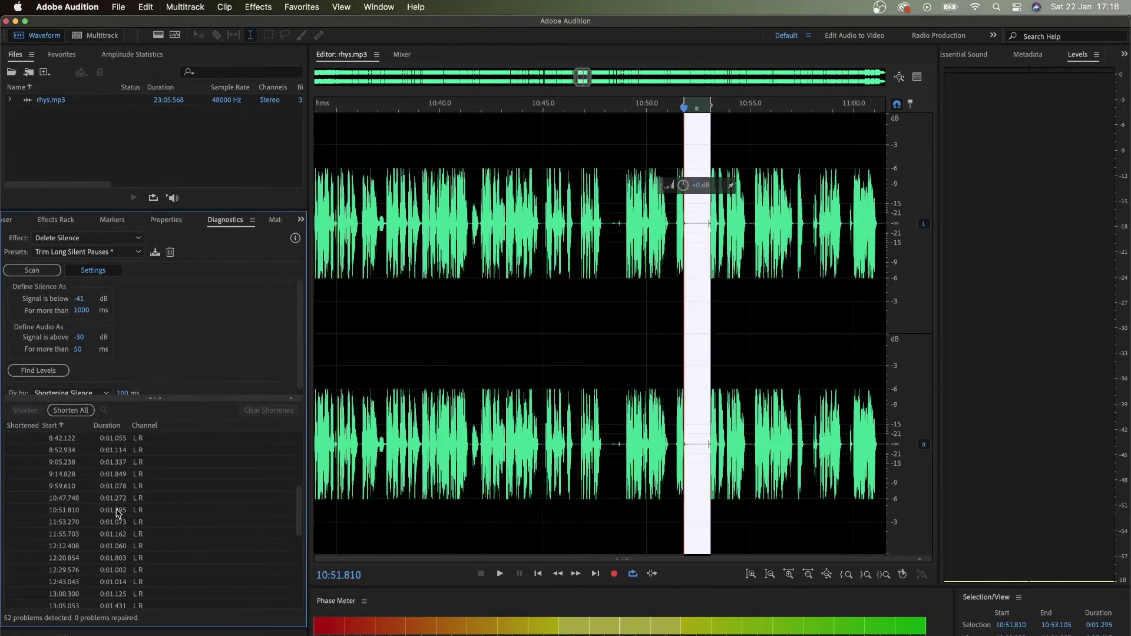
left_click(118, 534)
left_click(118, 462)
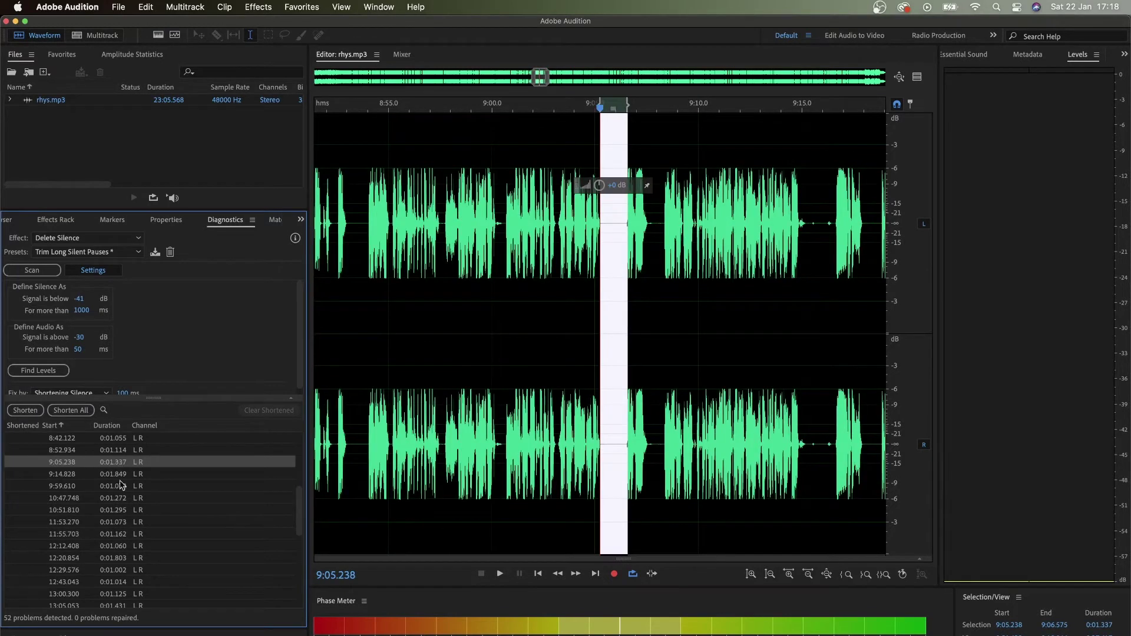
left_click(121, 486)
left_click(124, 499)
left_click(117, 465)
left_click(117, 472)
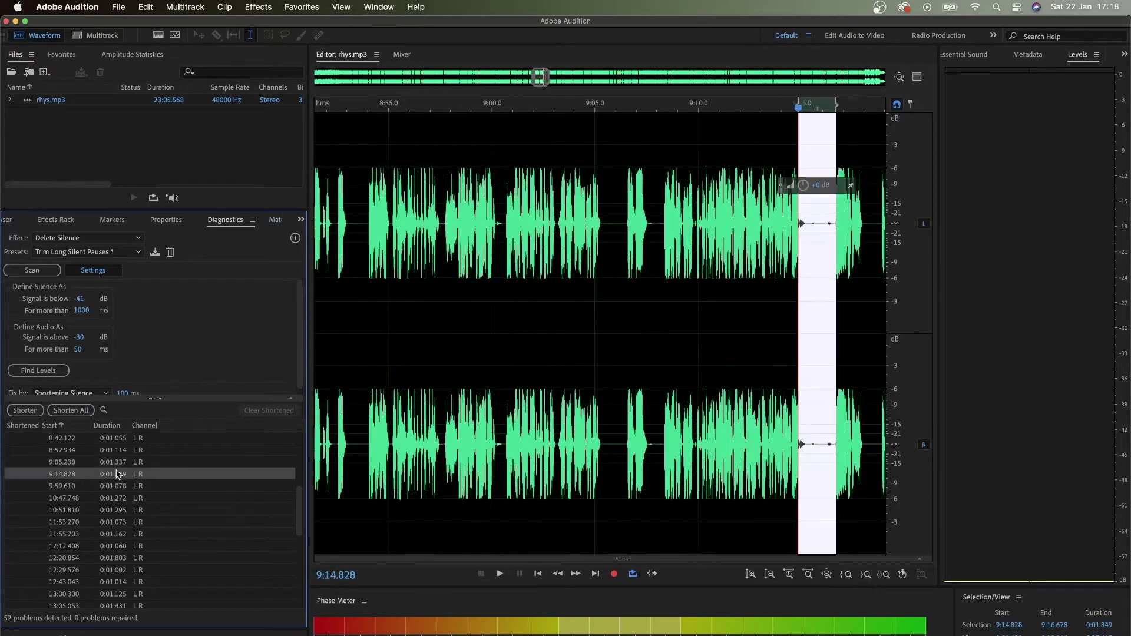
left_click(117, 486)
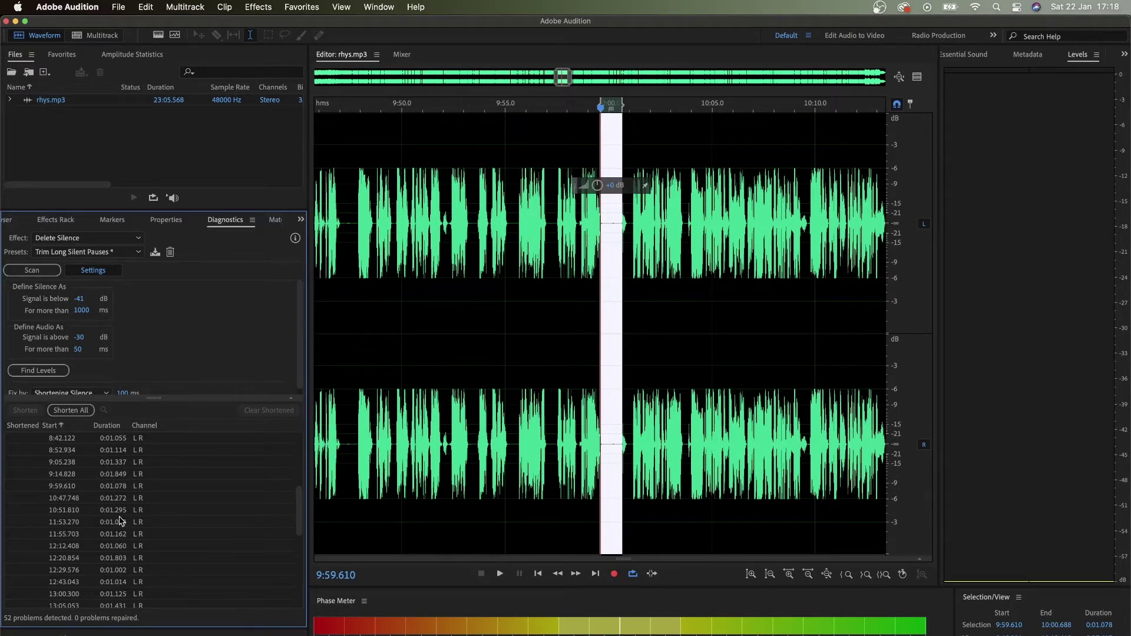
scroll(121, 520, "down", 10)
scroll(120, 520, "up", 15)
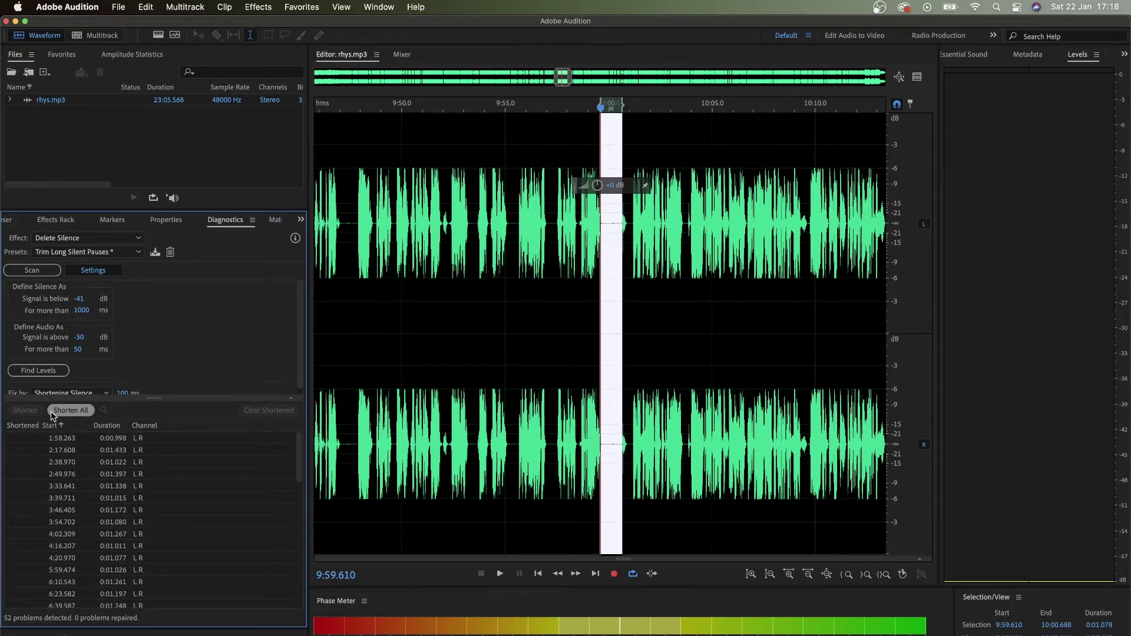
left_click(68, 412)
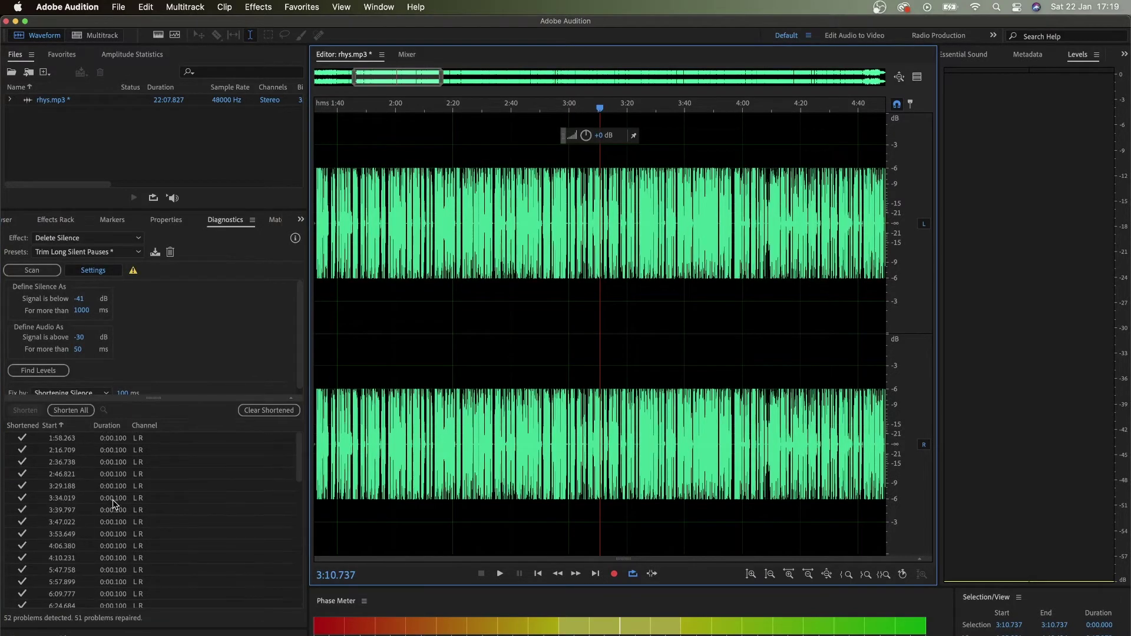
left_click(508, 228)
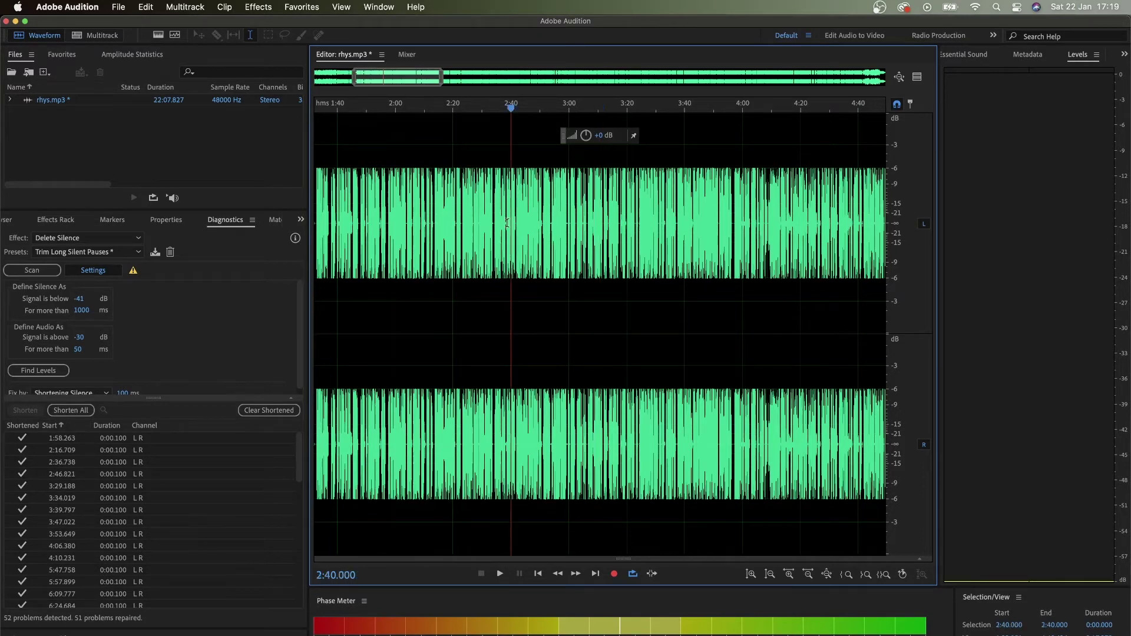
scroll(507, 228, "up", 5)
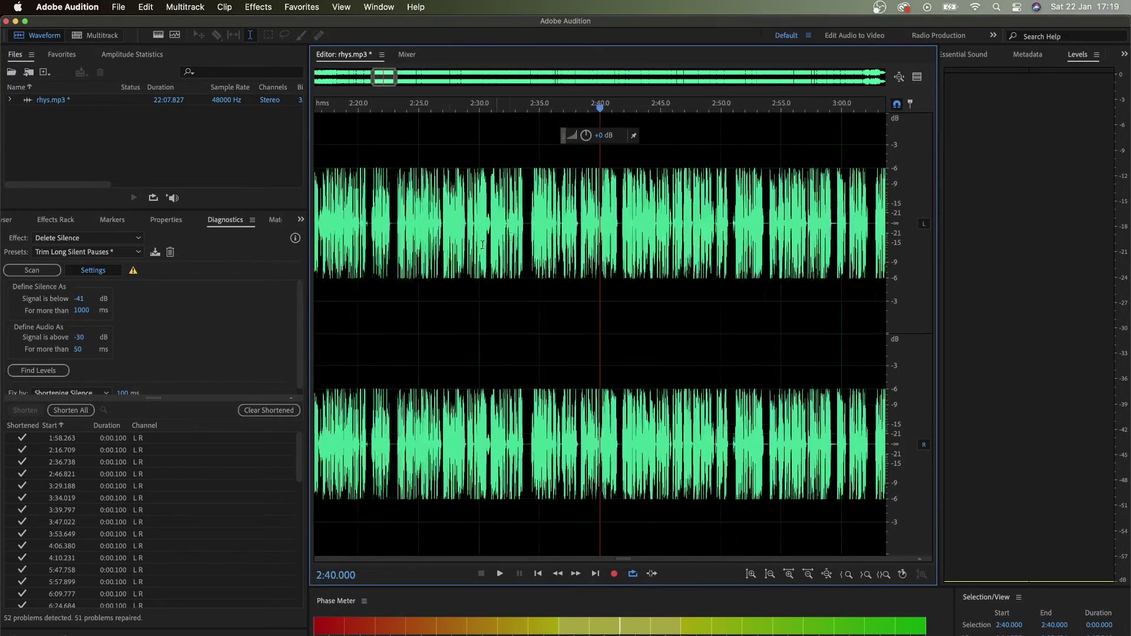
scroll(562, 240, "down", 6)
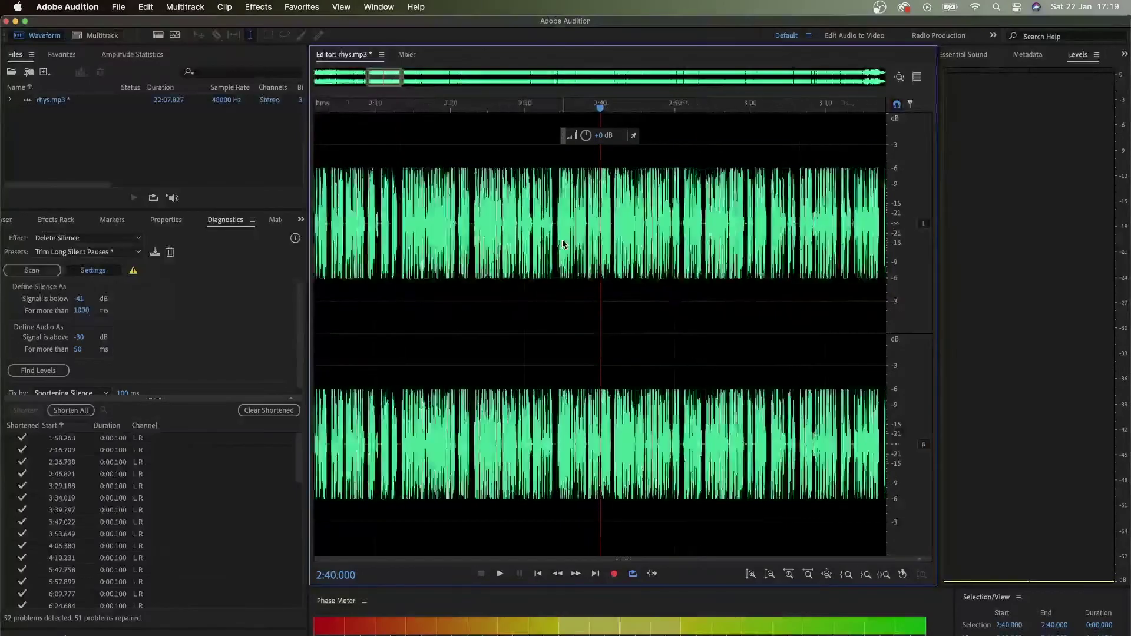
scroll(563, 240, "down", 2)
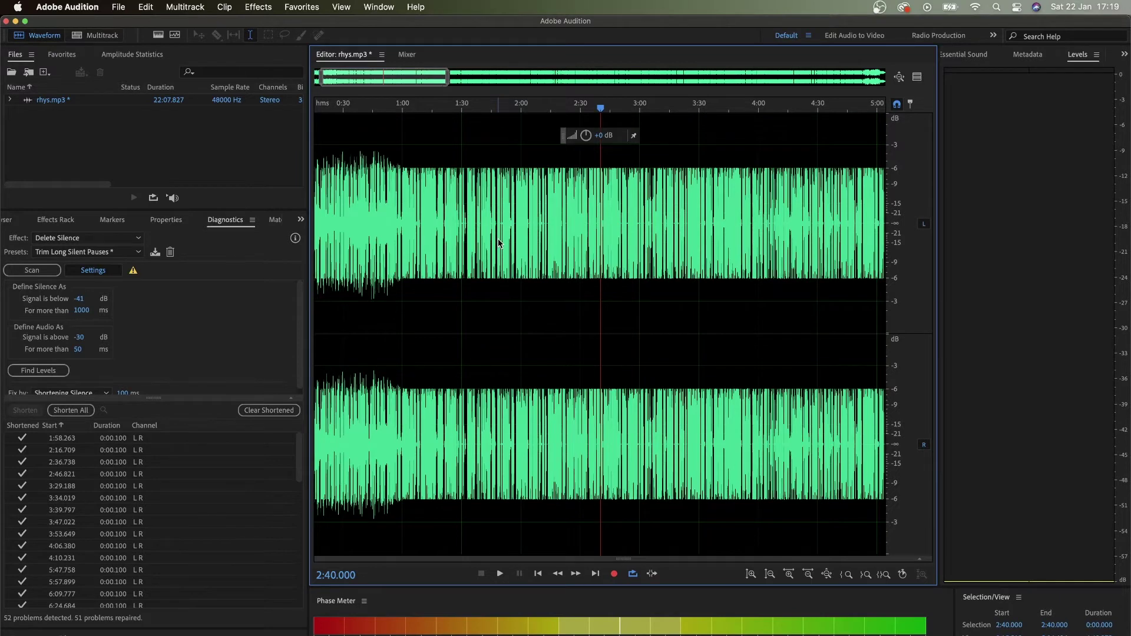
key("super+z")
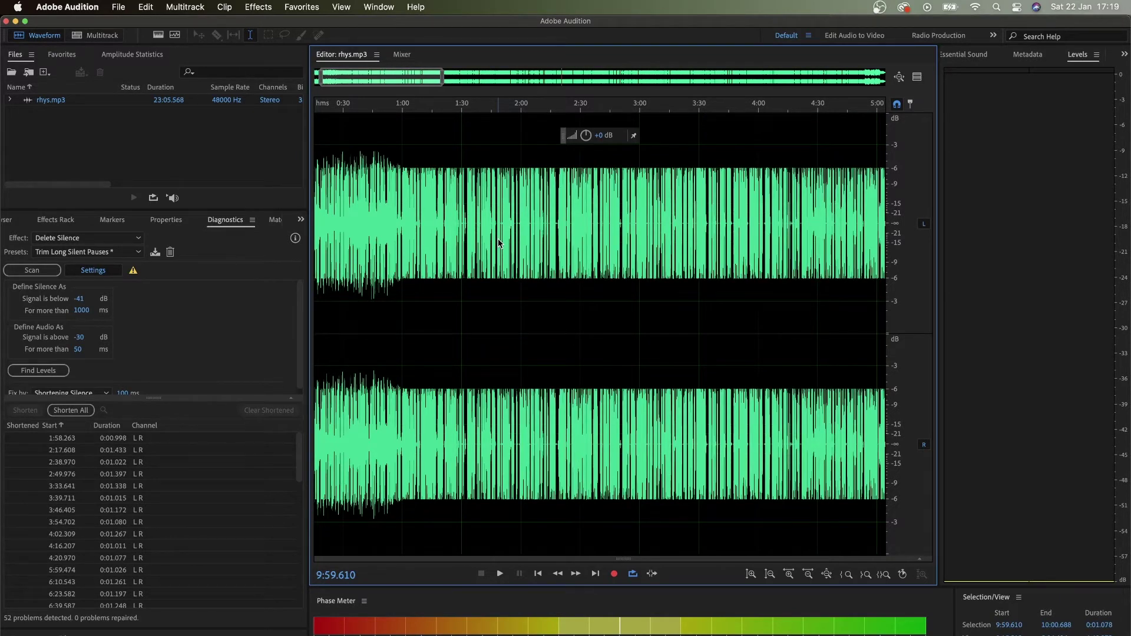
Step: Check the restored recording at playhead positions 1:35, 12:50 and 12:45.589
left_click(467, 249)
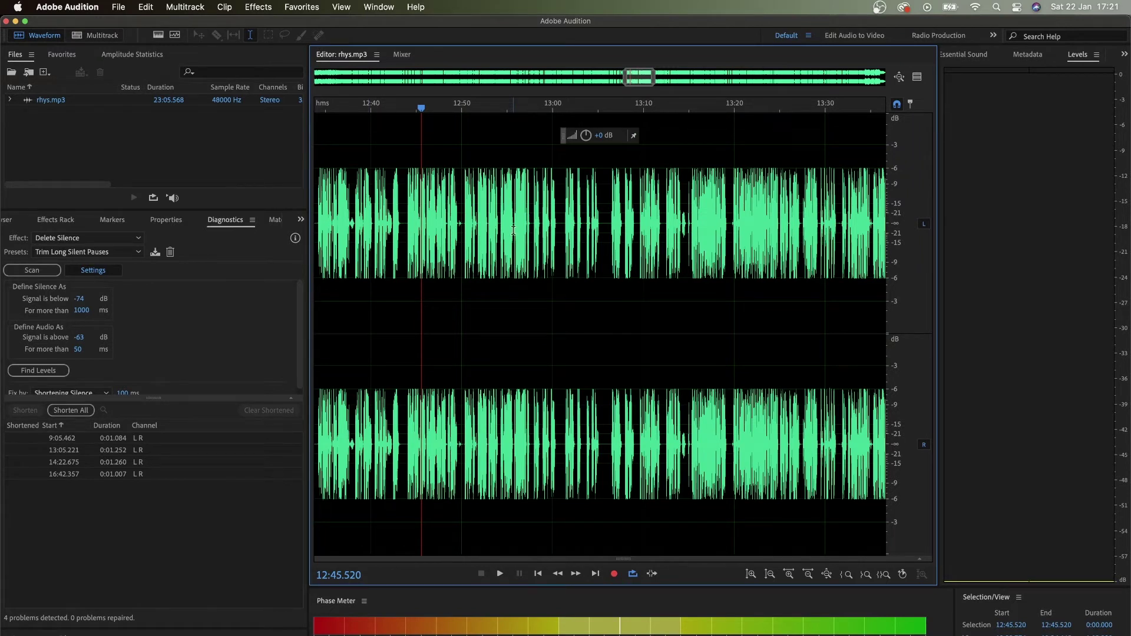
left_click(460, 194)
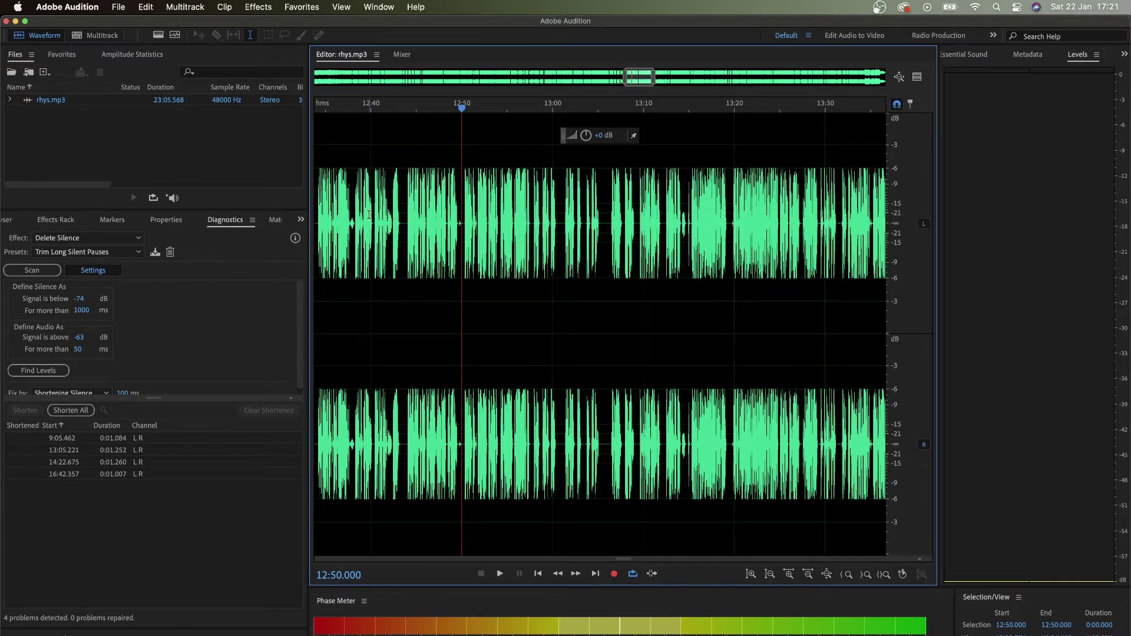
left_click(422, 245)
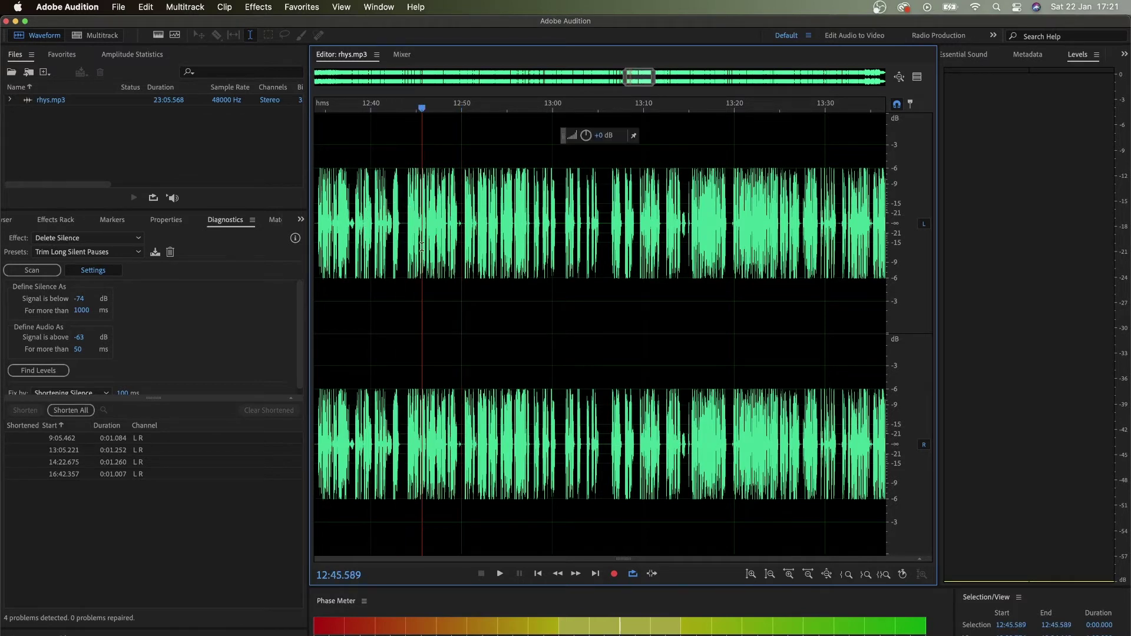
left_click(33, 311)
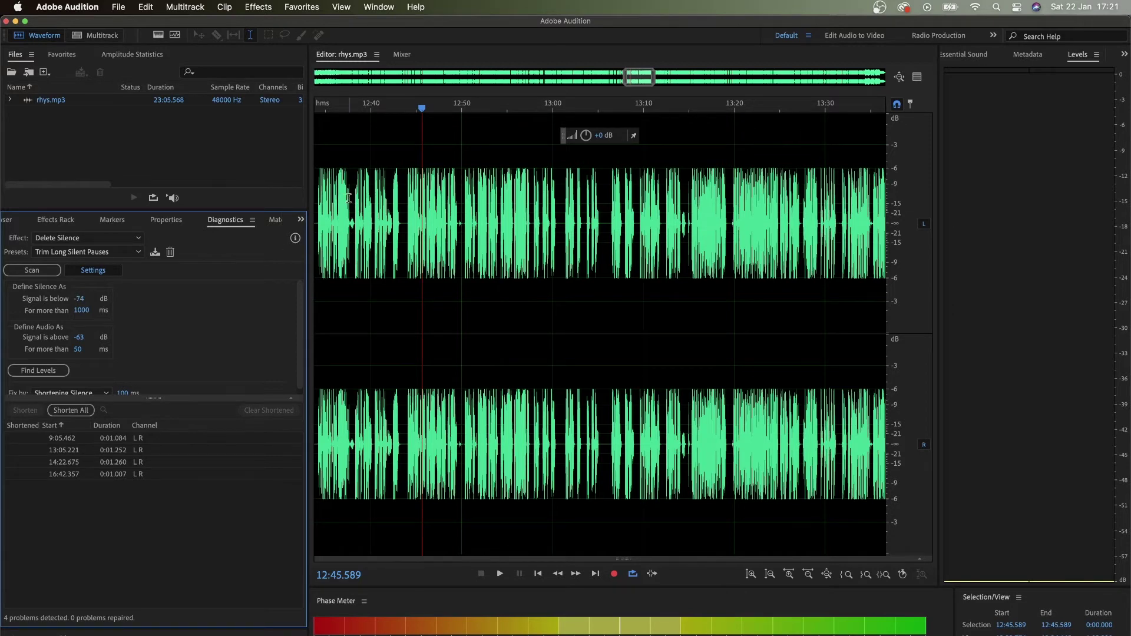
Step: Loop-play a half-second selection starting at 12:33.580, then stop playback
scroll(442, 206, "up", 3)
left_click(543, 215)
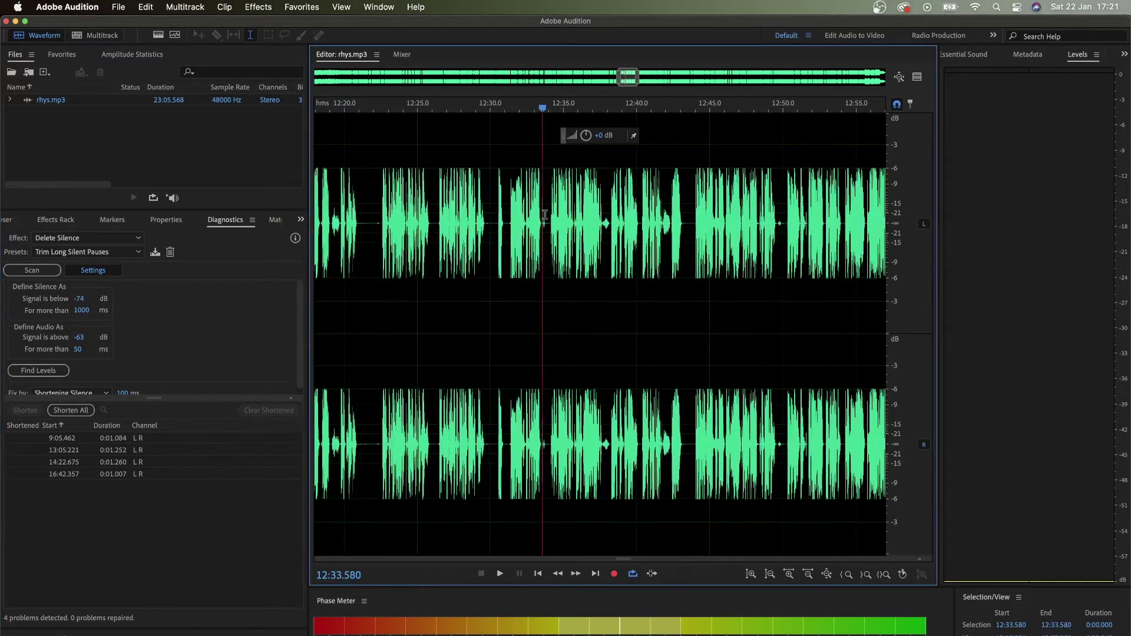
left_click_drag(545, 215, 550, 215)
key("space")
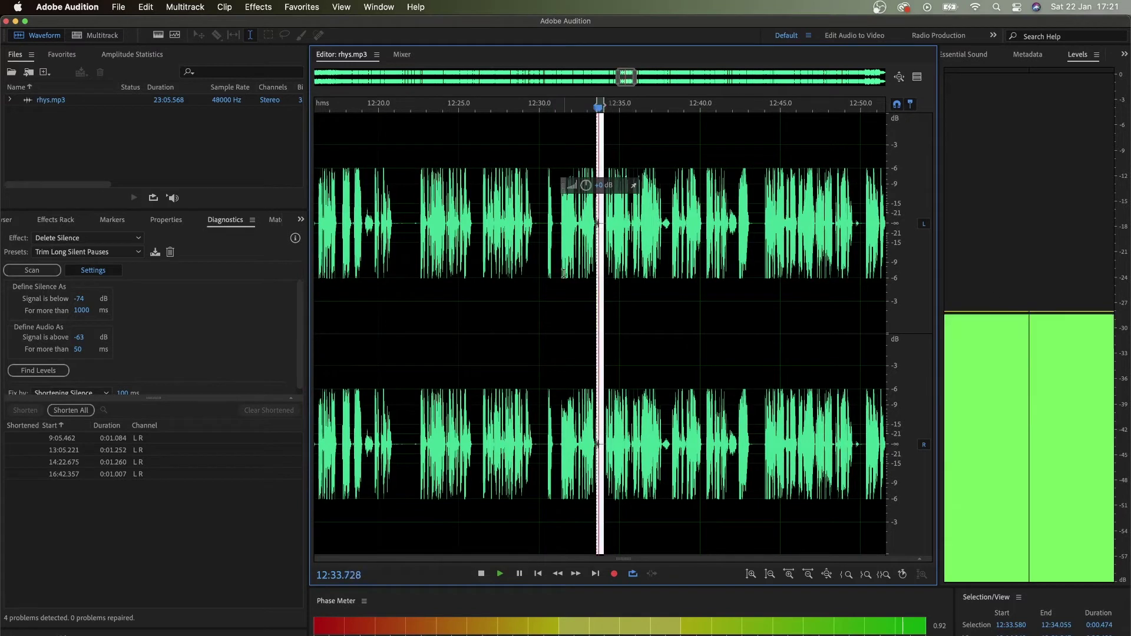
key("space")
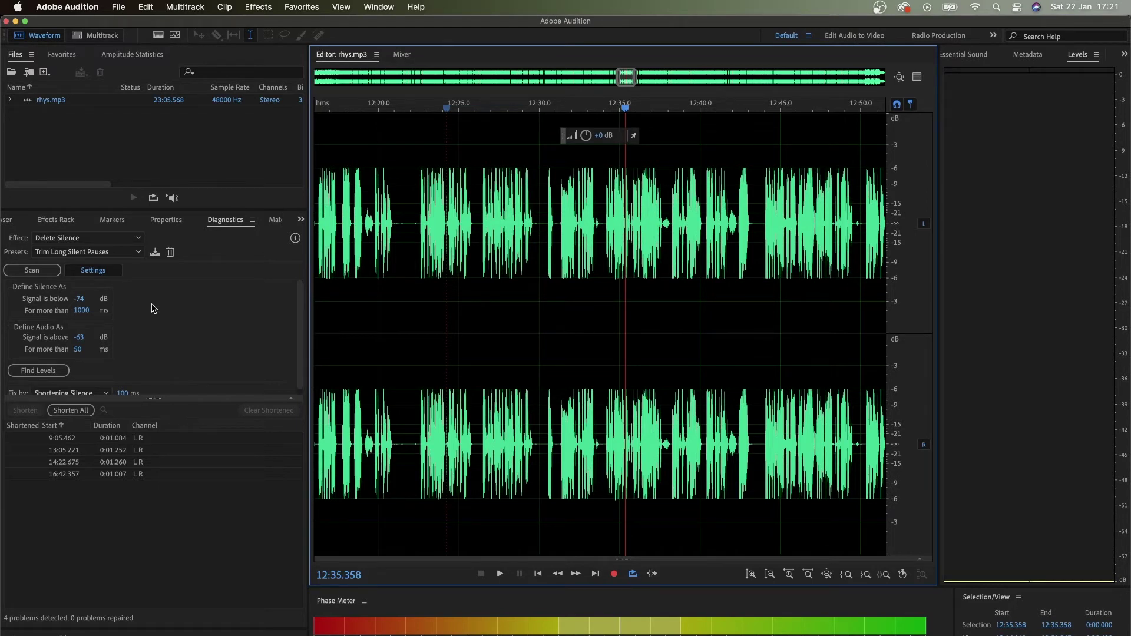
Step: Set silence below -41 dB and audio above -30 dB, then rescan for pauses
left_click(82, 299)
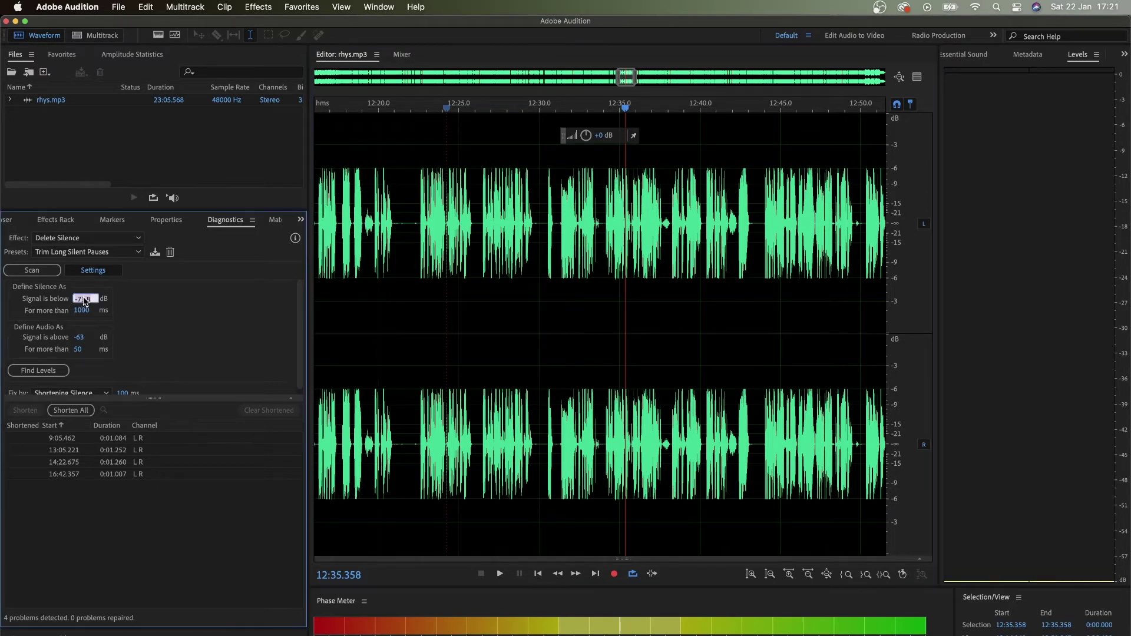
type("-41")
key("Return")
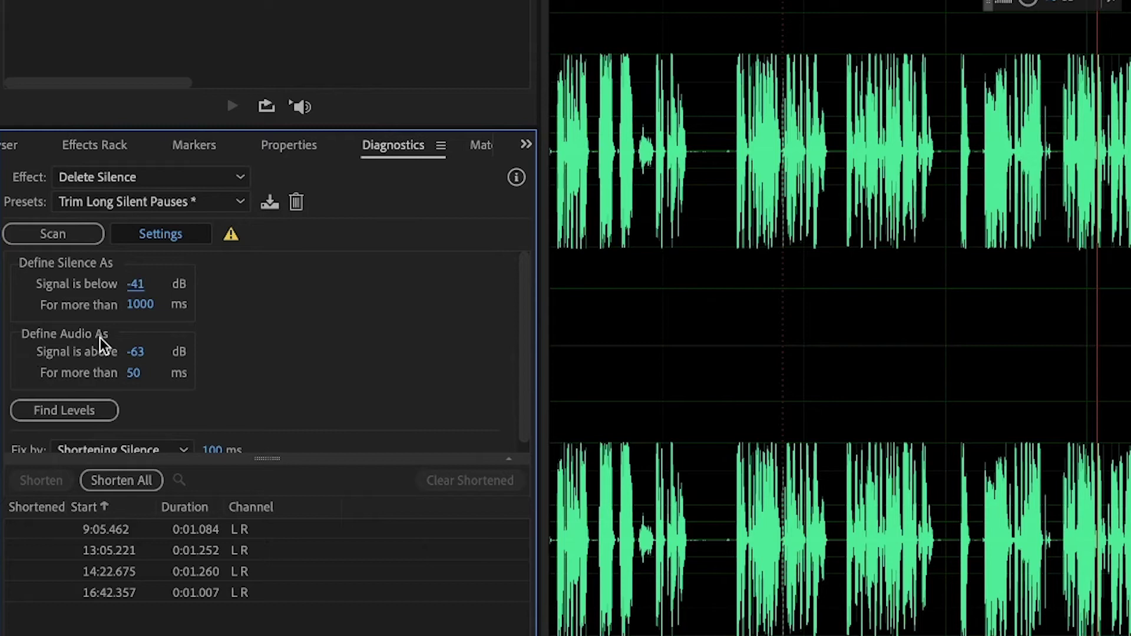
left_click(141, 348)
type("-30")
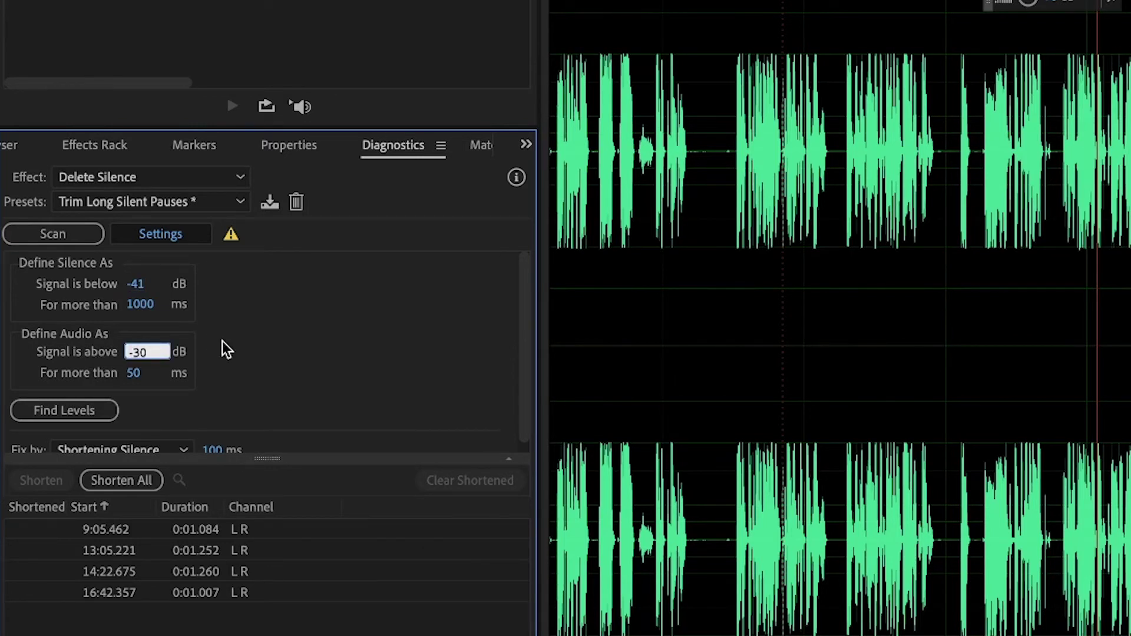
key("Return")
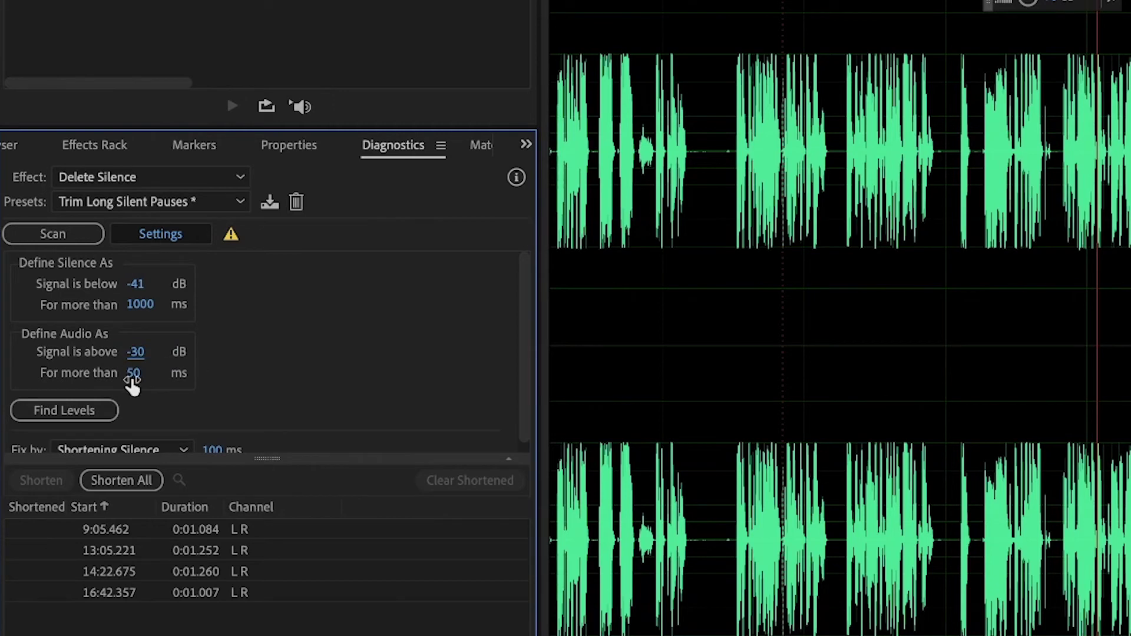
left_click(48, 236)
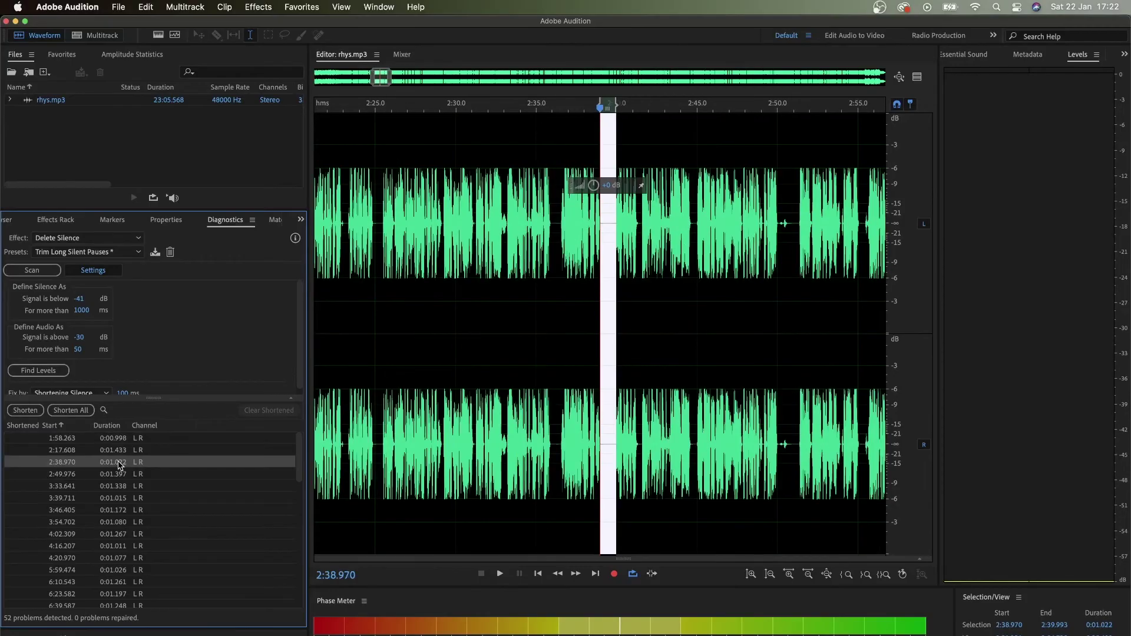
Step: Step through the detected silences in the results list, including 3:33.641, 3:54.702 and 4:20.970
left_click(118, 474)
left_click(117, 486)
left_click(119, 499)
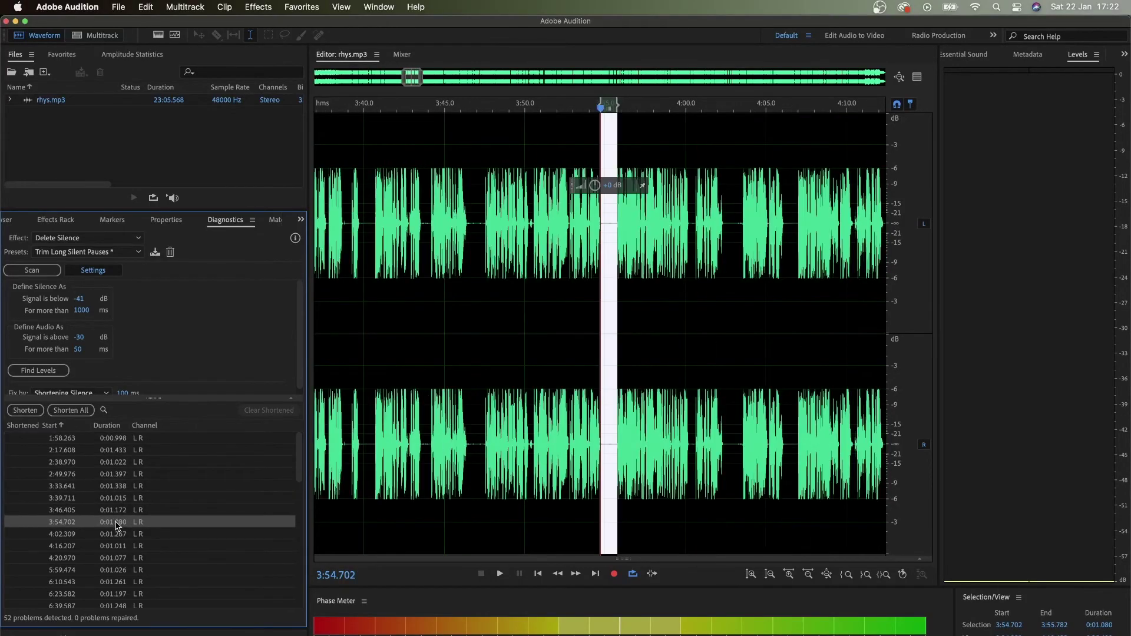
left_click(120, 518)
left_click(121, 546)
left_click(120, 484)
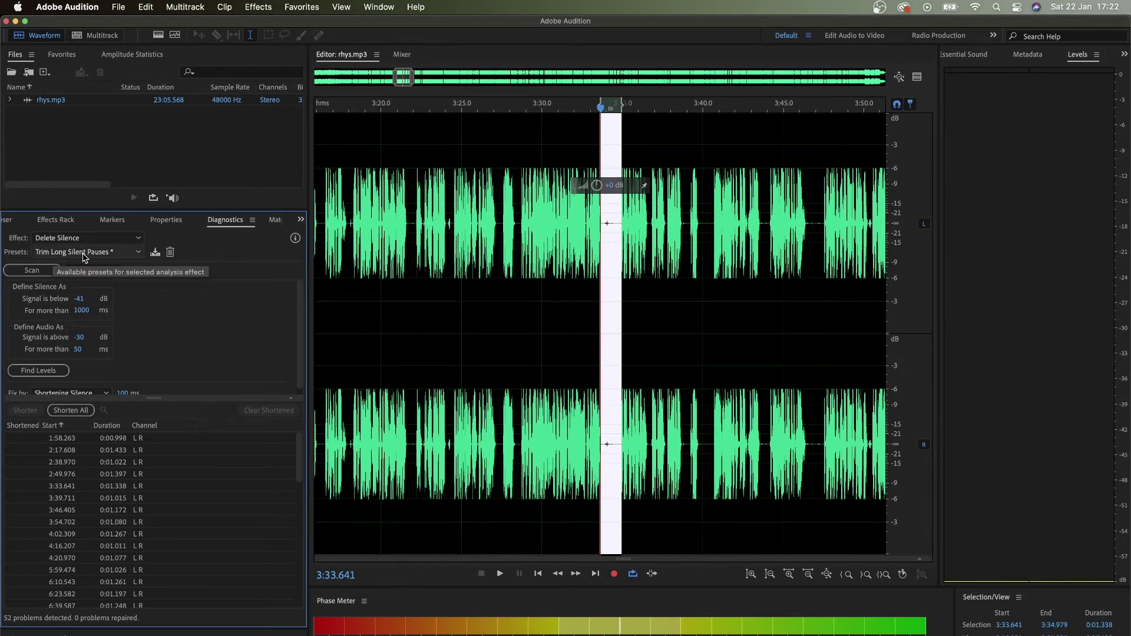
left_click(84, 497)
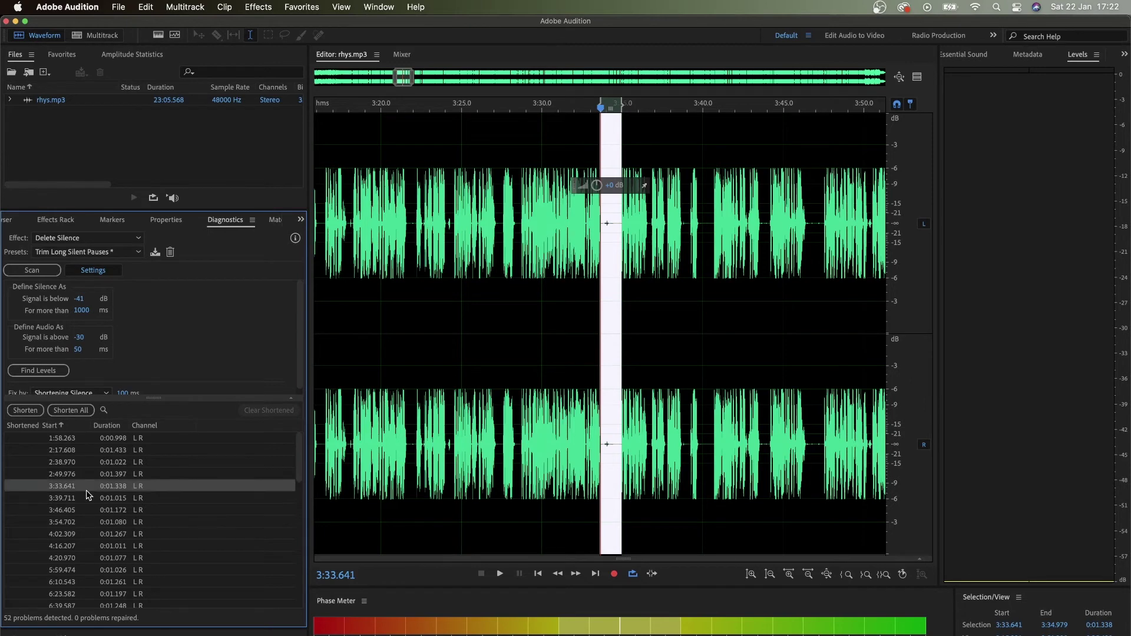
left_click(121, 558)
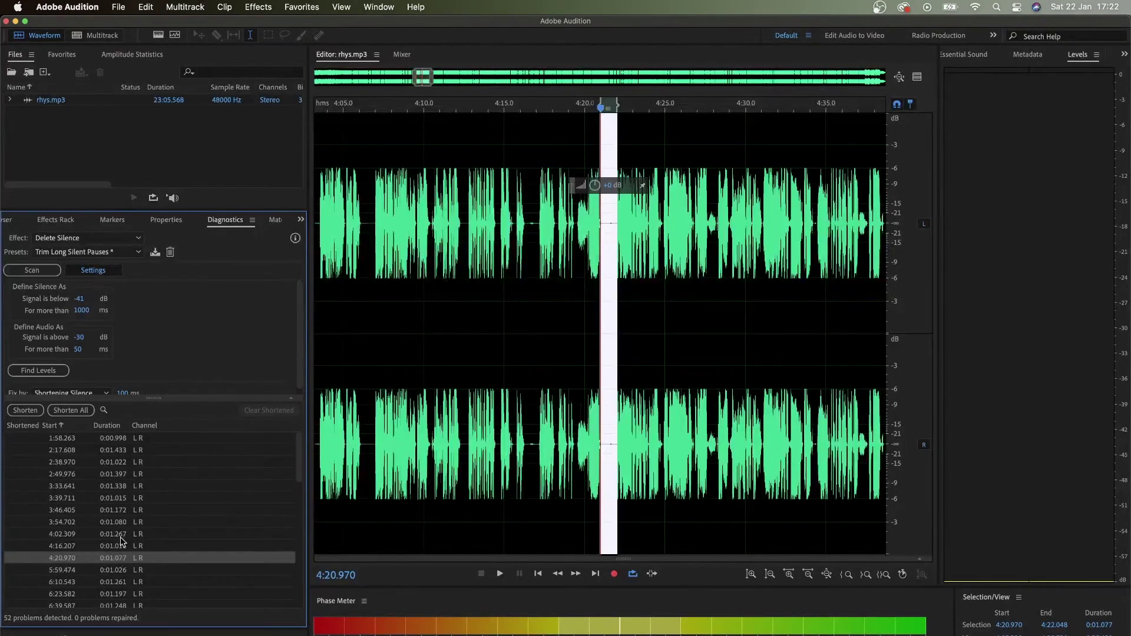
left_click(124, 546)
left_click(125, 499)
left_click(120, 475)
left_click(125, 522)
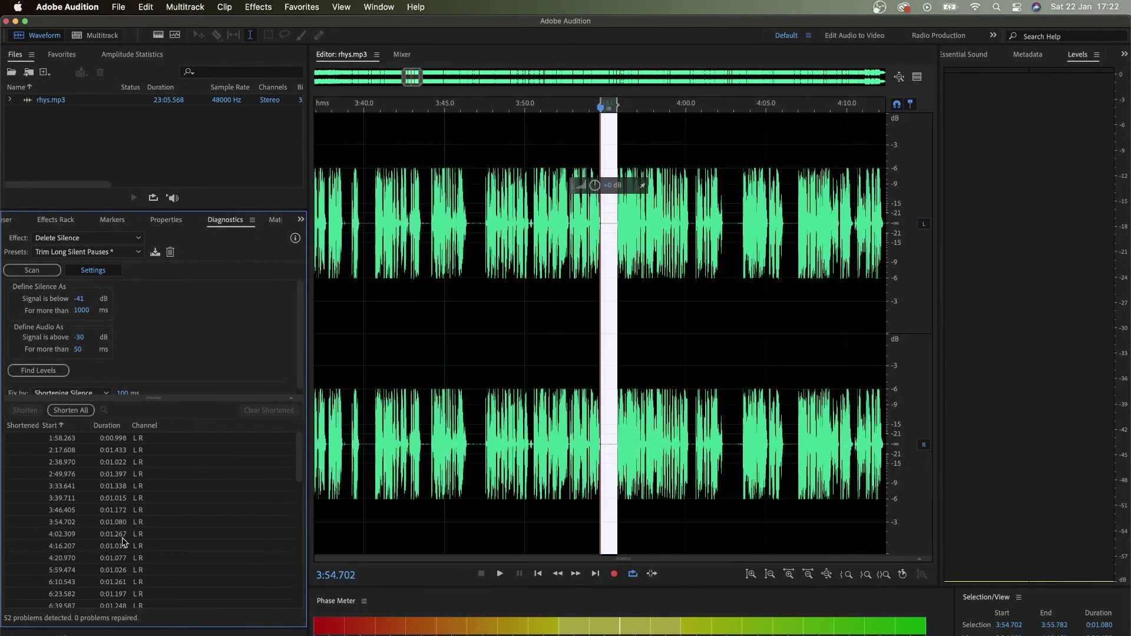
left_click(127, 558)
scroll(139, 526, "down", 5)
scroll(139, 526, "up", 5)
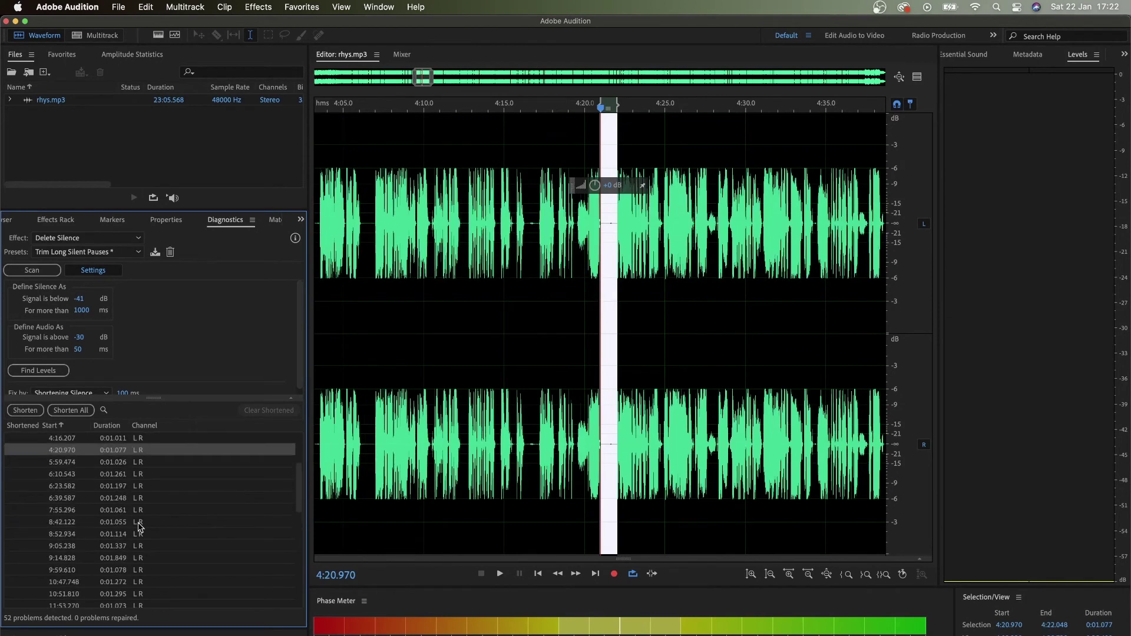
scroll(139, 526, "down", 7)
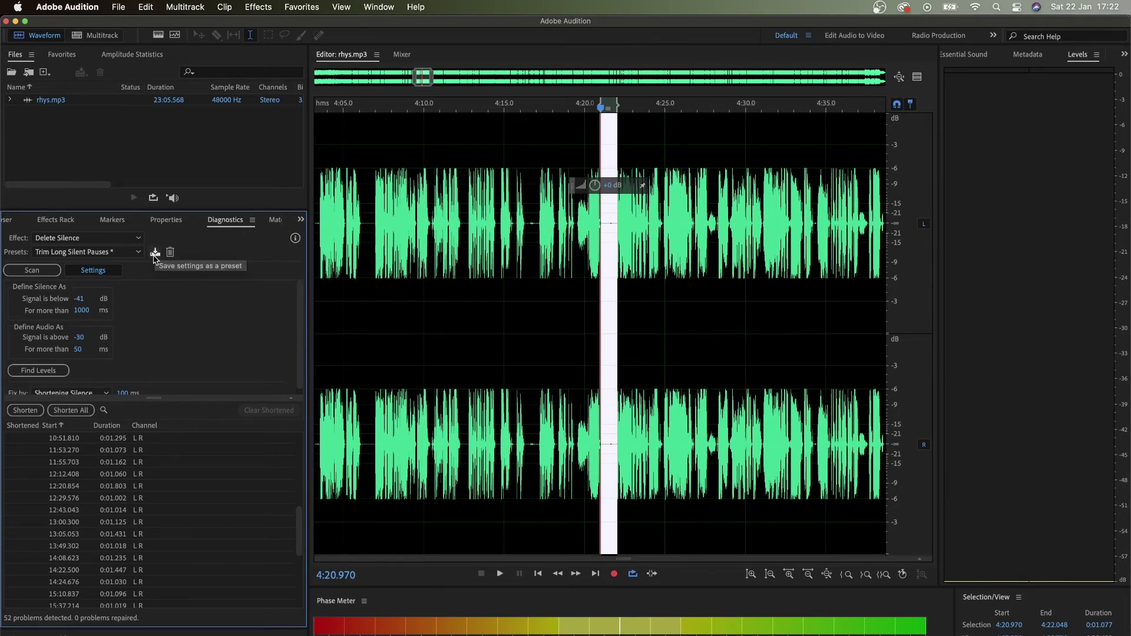
Step: Save the settings as a custom-named preset, then load Trim Long Silent Pauses from Presets
left_click(156, 253)
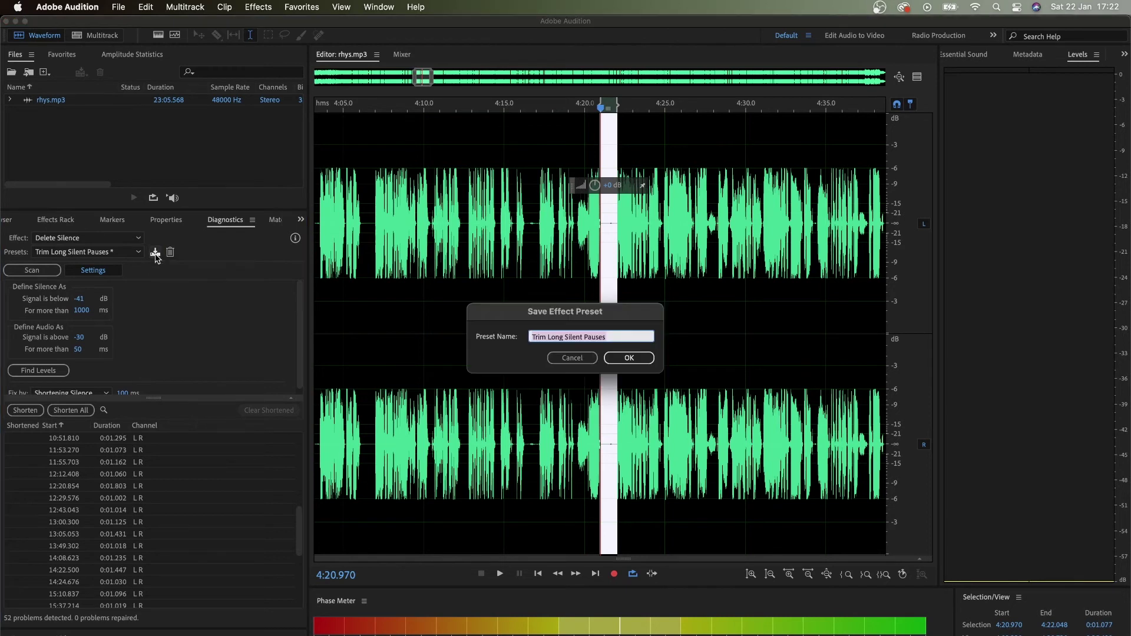
type("Nicole")
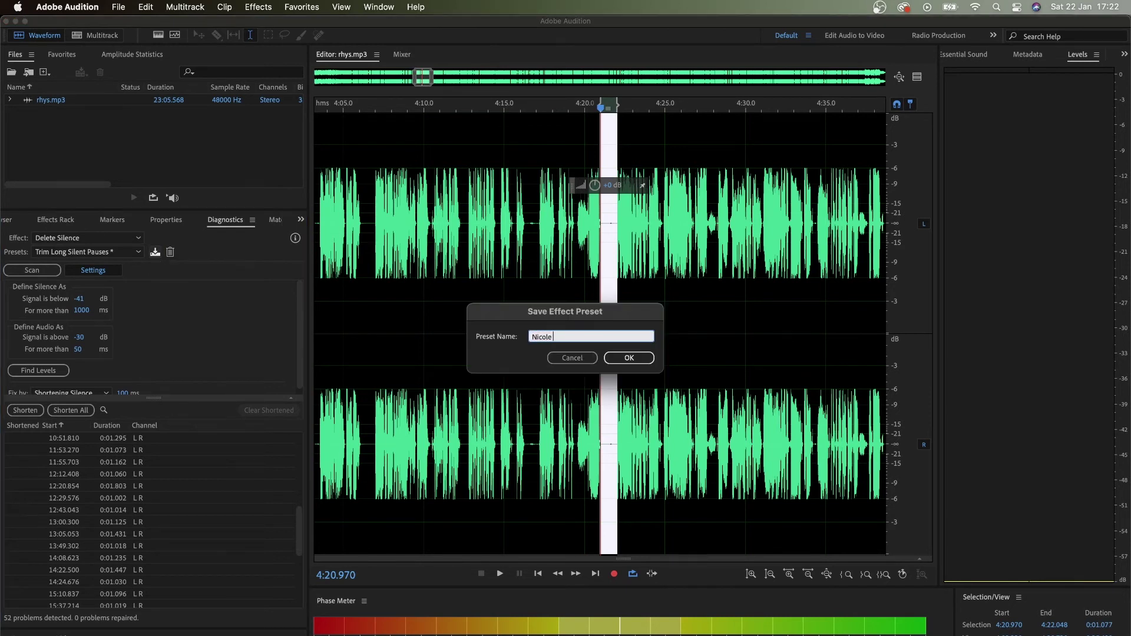
type(" Audio Silence")
left_click(629, 358)
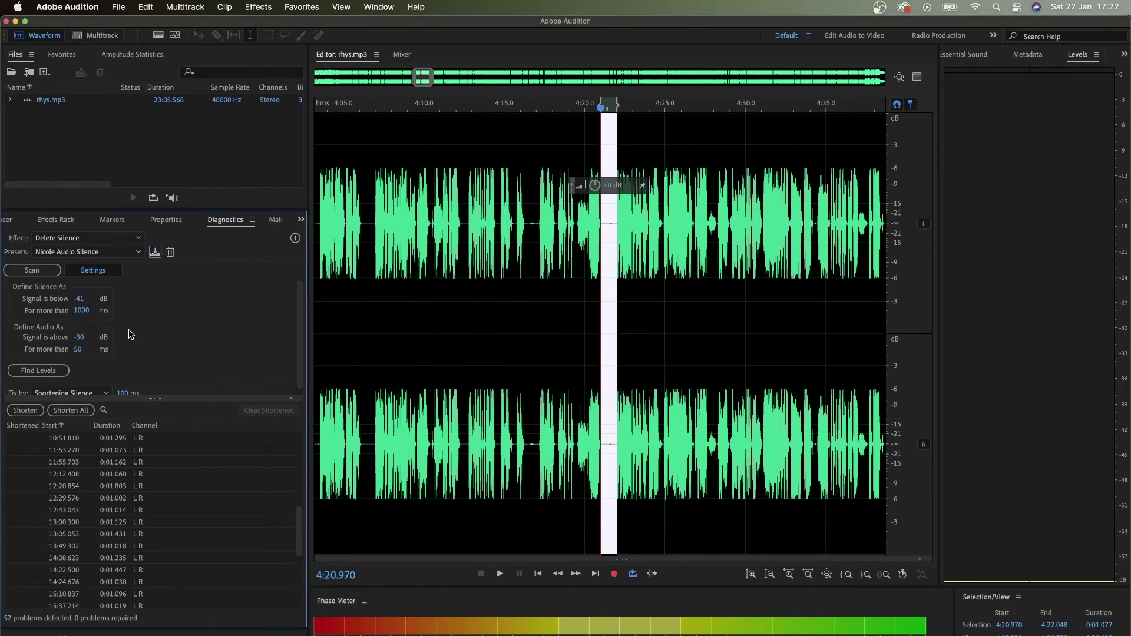
left_click(75, 253)
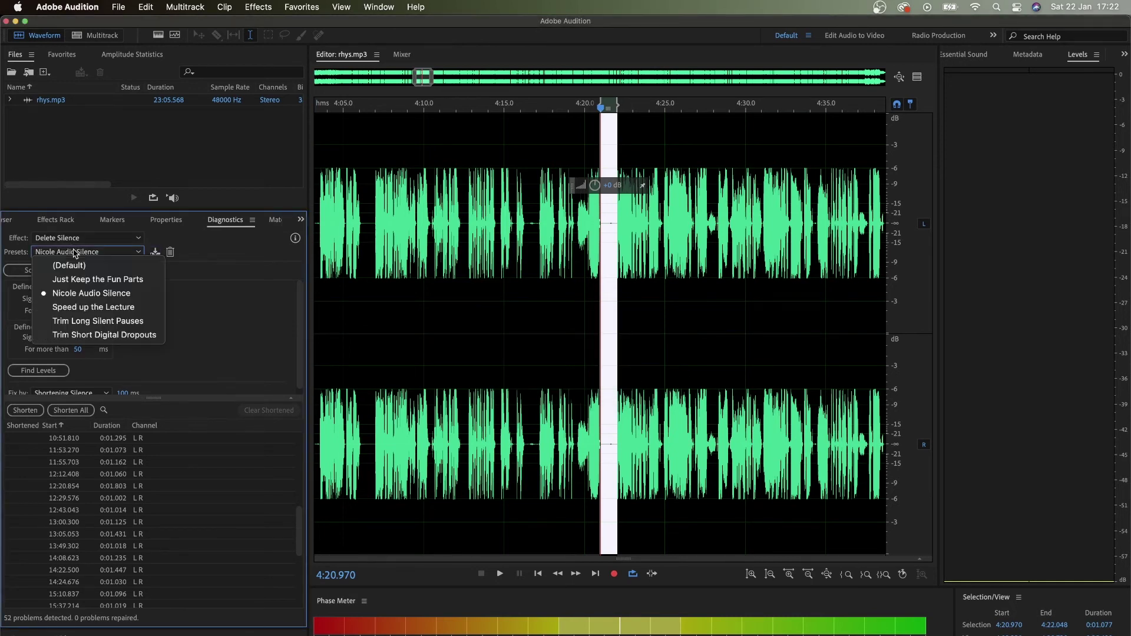
left_click(88, 321)
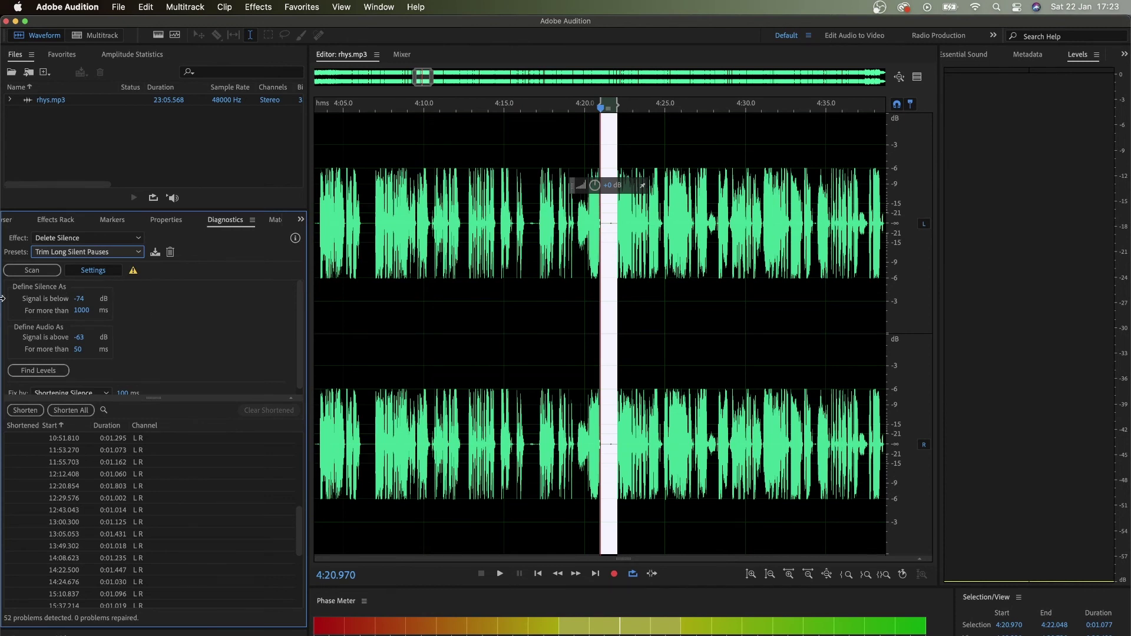
left_click(112, 253)
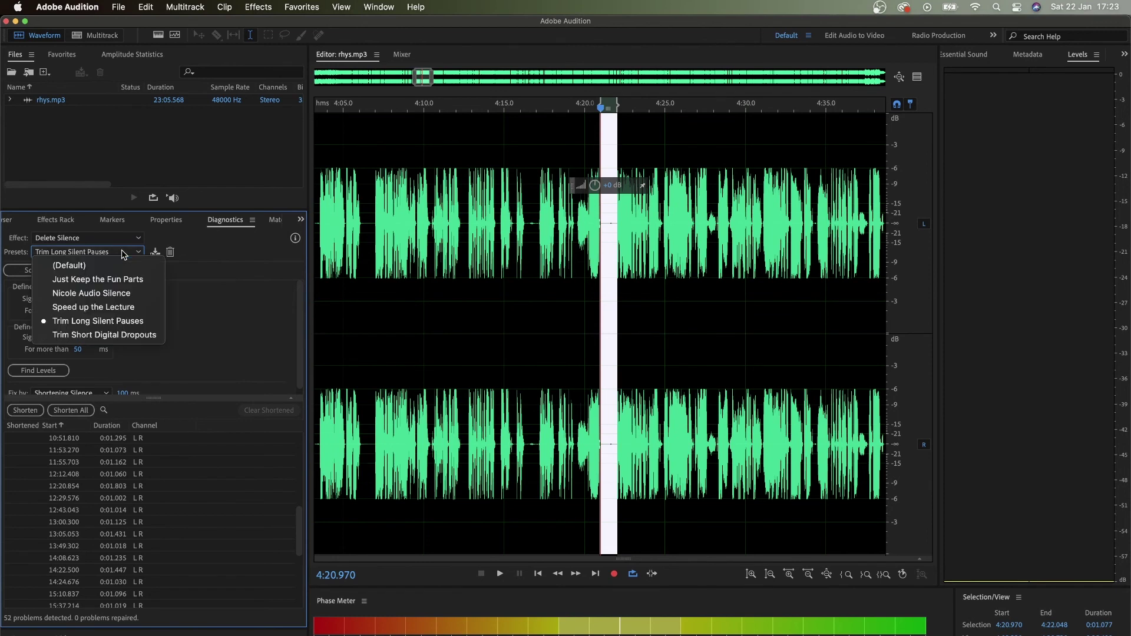
left_click(86, 294)
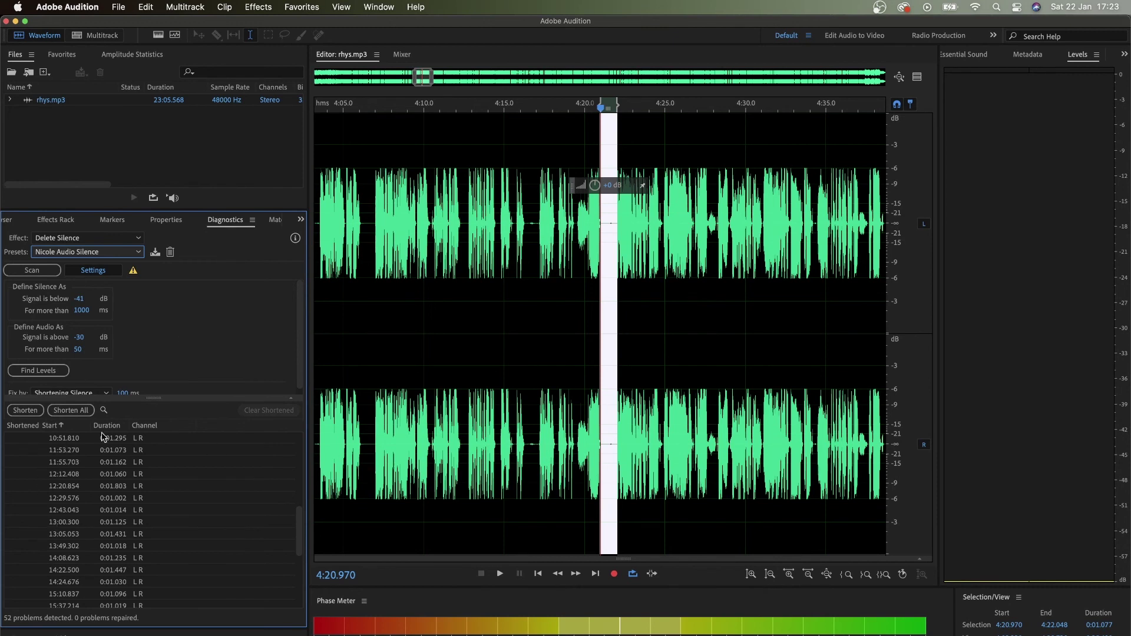
left_click(530, 190)
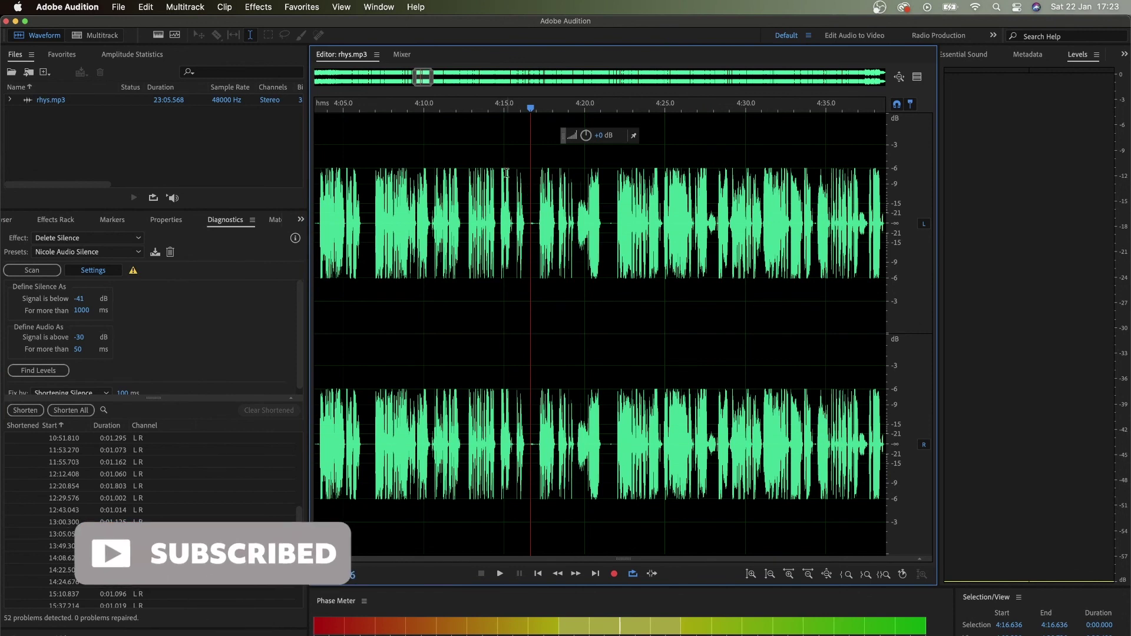
left_click(363, 150)
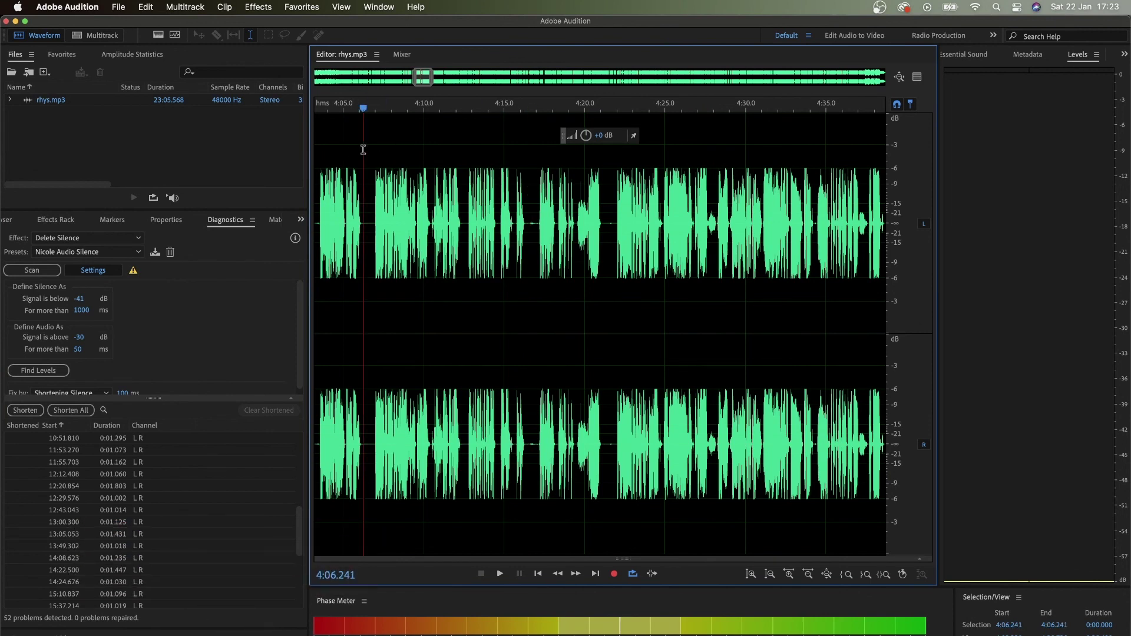